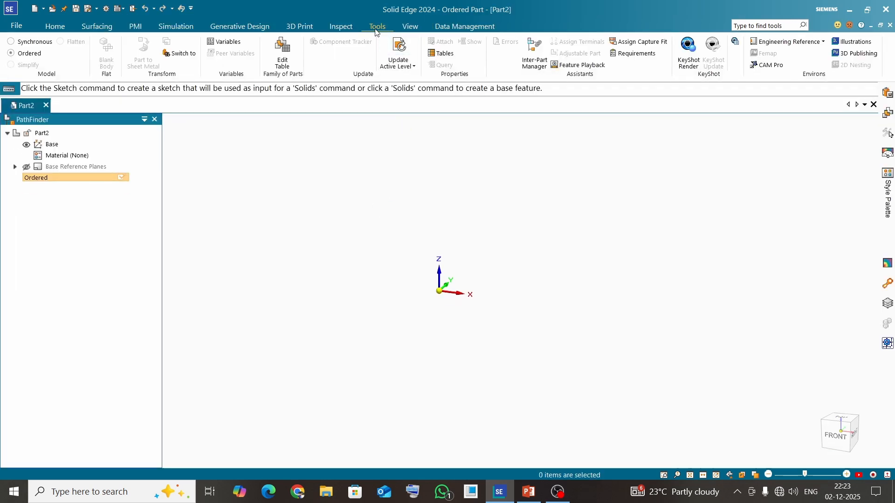
Step: Start the Sprockets Designer from the engineering reference tools
{"action": "left_click", "coordinate": [822, 43]}
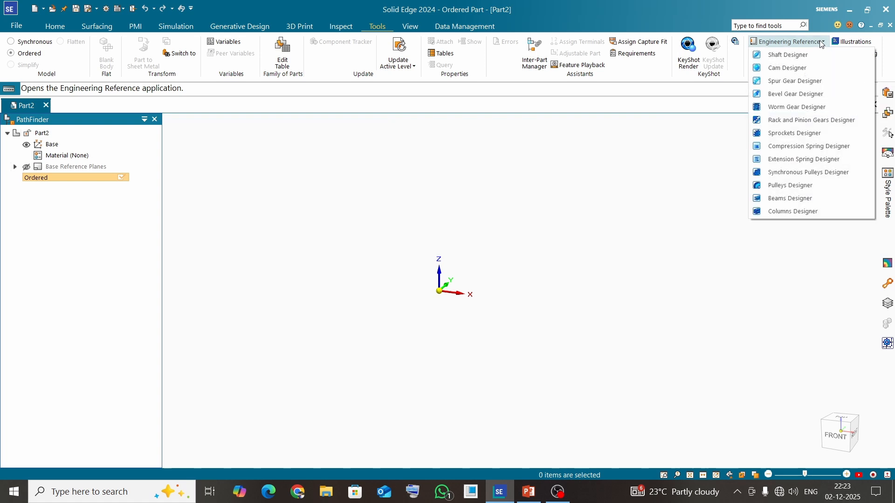
{"action": "left_click", "coordinate": [792, 134]}
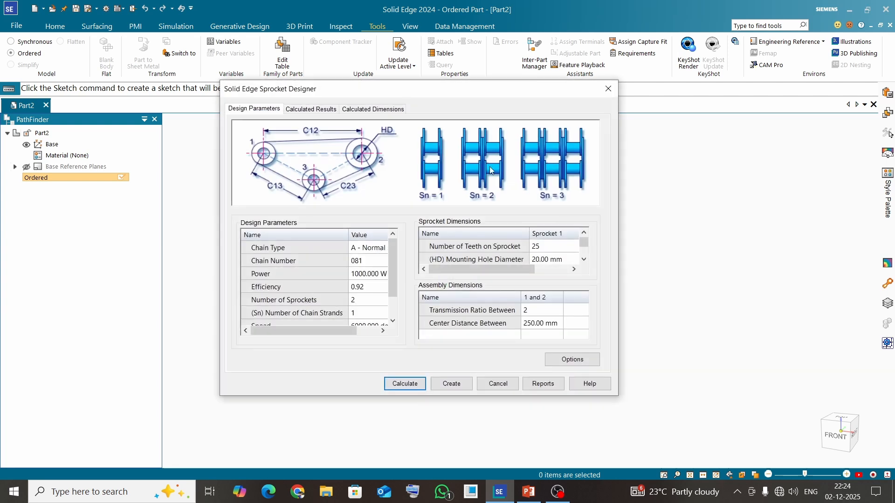
{"action": "left_click_drag", "start_coordinate": [382, 97], "coordinate": [354, 92]}
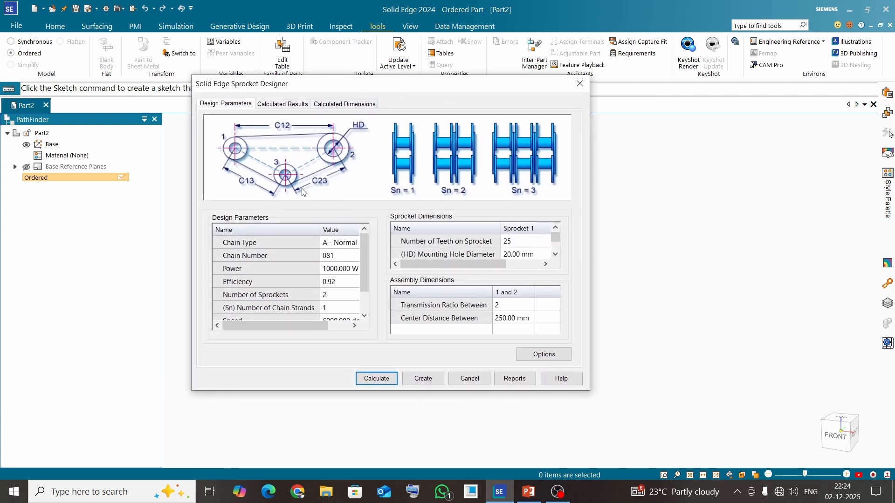
Step: Examine the initial calculated results and calculated dimensions, including the chain dimension values, and return to the design parameters
{"action": "left_click", "coordinate": [283, 104]}
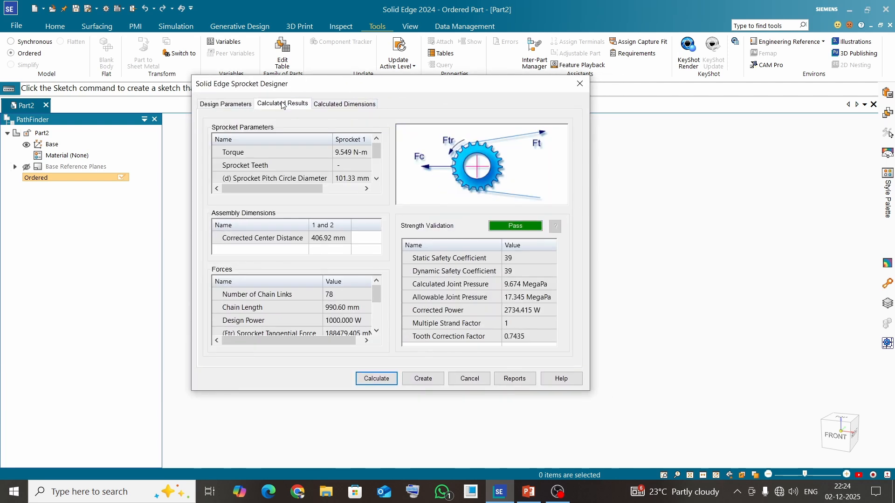
{"action": "left_click", "coordinate": [330, 104]}
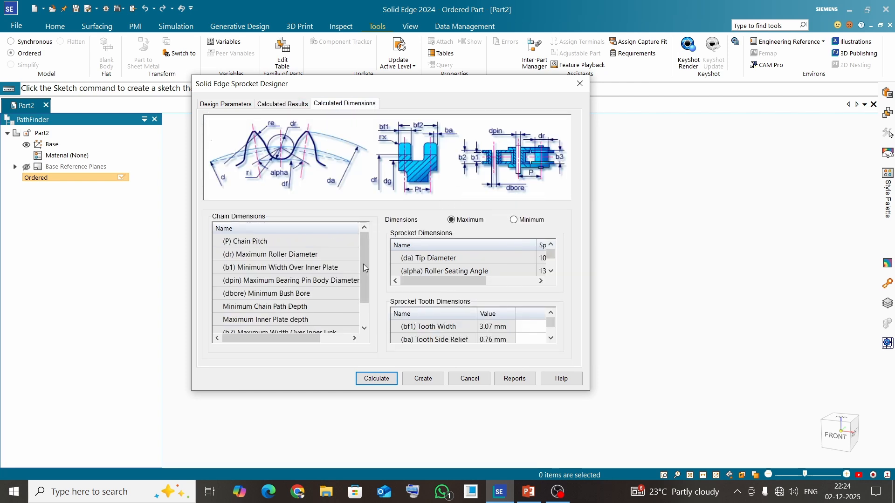
{"action": "mouse_move", "coordinate": [306, 338]}
{"action": "left_mouse_down"}
{"action": "mouse_move", "coordinate": [359, 340]}
{"action": "mouse_move", "coordinate": [296, 344]}
{"action": "left_mouse_up"}
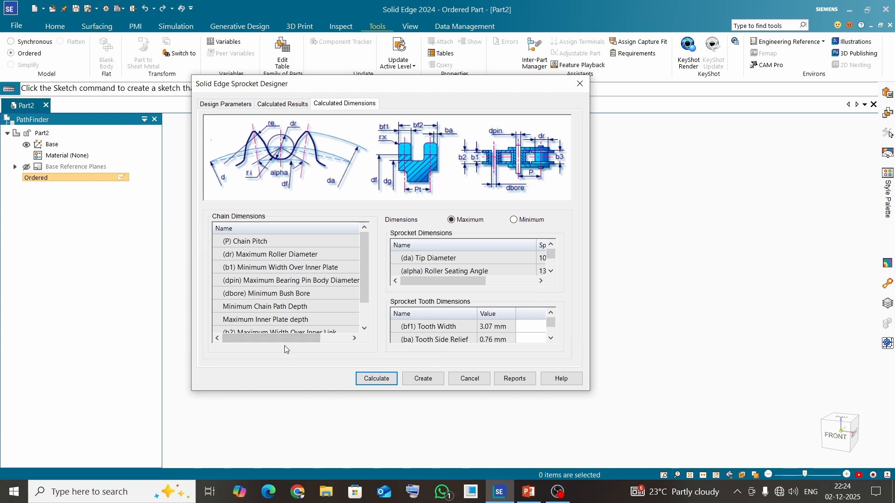
{"action": "left_click_drag", "start_coordinate": [282, 339], "coordinate": [317, 340]}
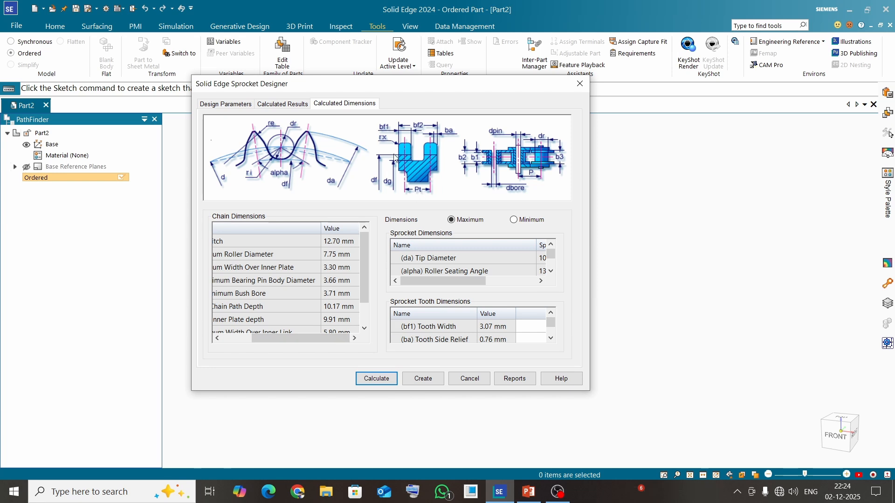
{"action": "left_click", "coordinate": [225, 104]}
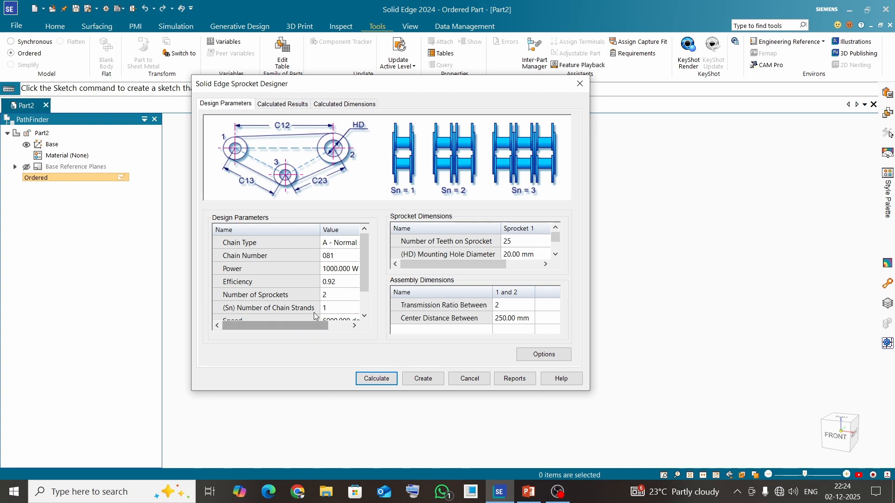
Step: Choose A - Normal series as the chain type and 081 as the chain number
{"action": "left_click_drag", "start_coordinate": [285, 325], "coordinate": [308, 325]}
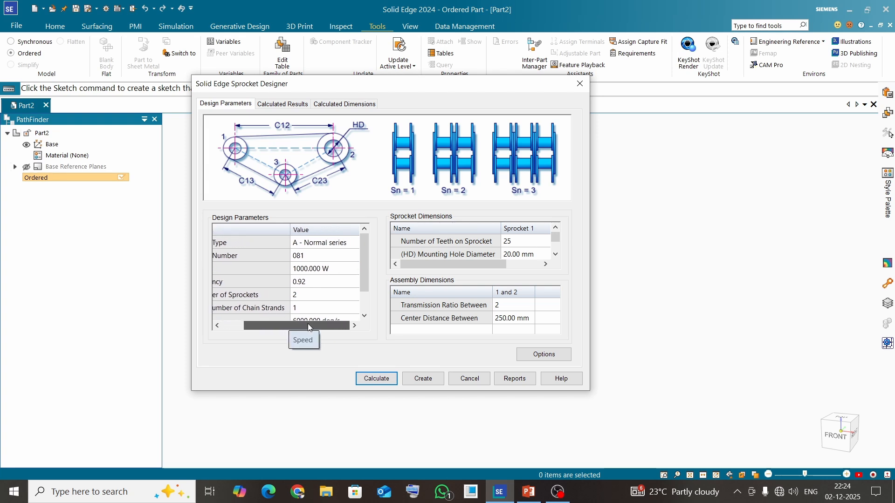
{"action": "left_click", "coordinate": [344, 244]}
{"action": "left_click", "coordinate": [355, 243]}
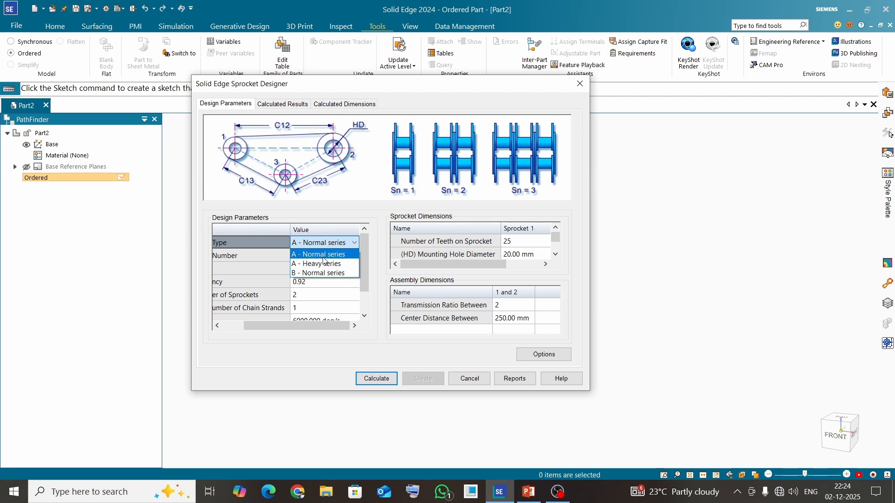
{"action": "left_click", "coordinate": [323, 258]}
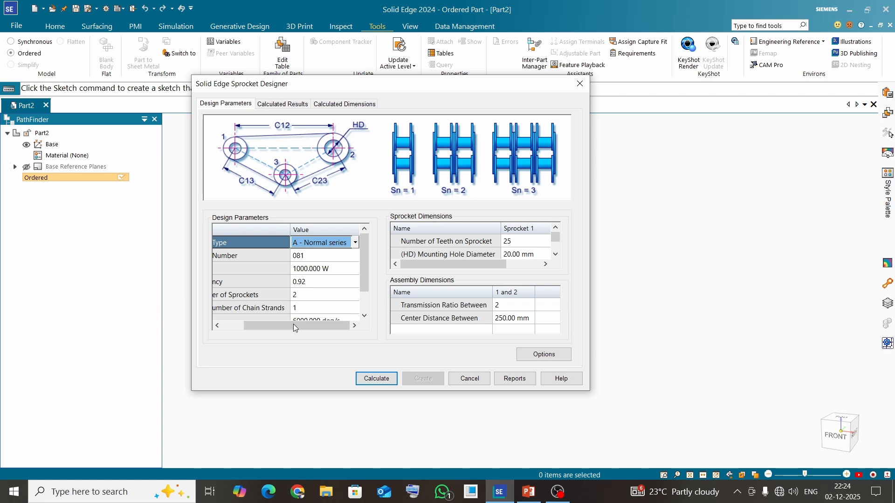
{"action": "mouse_move", "coordinate": [293, 325]}
{"action": "left_mouse_down"}
{"action": "mouse_move", "coordinate": [278, 330]}
{"action": "mouse_move", "coordinate": [299, 329]}
{"action": "left_mouse_up"}
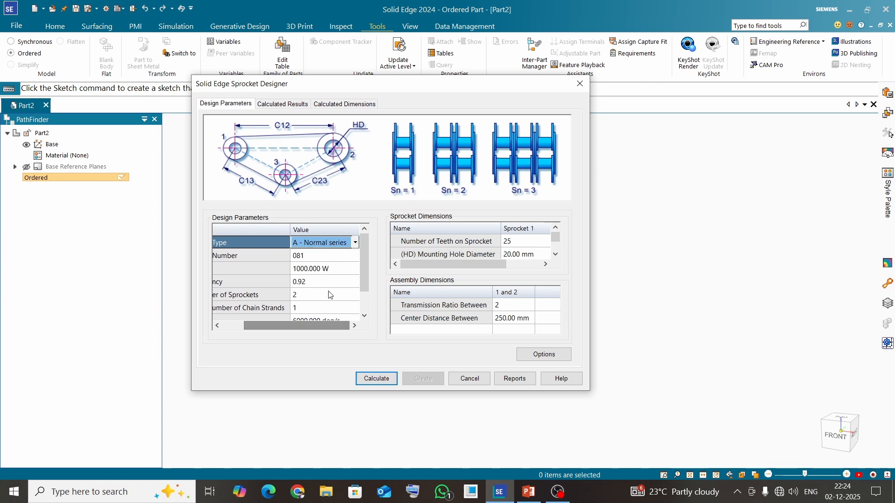
{"action": "left_click", "coordinate": [348, 259]}
{"action": "left_click", "coordinate": [355, 256]}
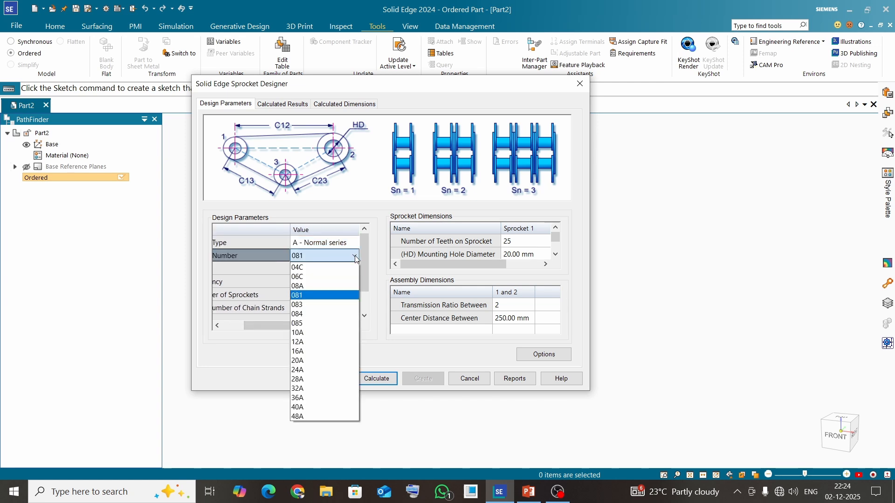
{"action": "left_click", "coordinate": [319, 300]}
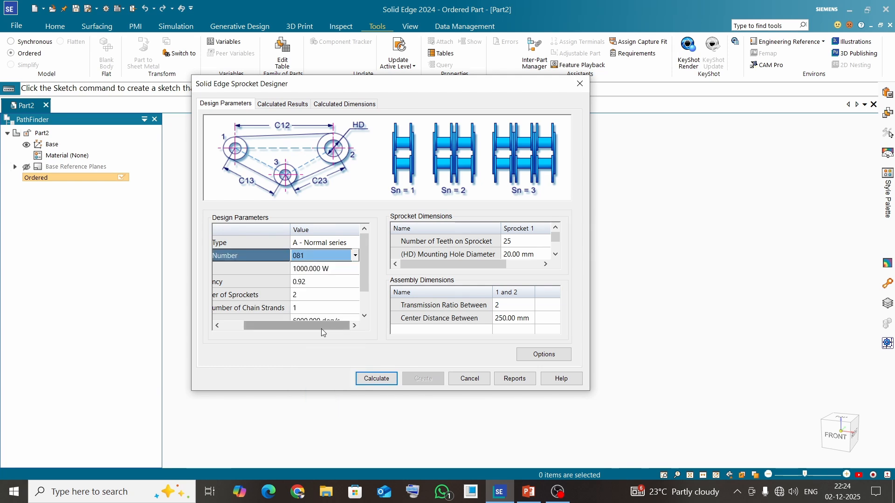
{"action": "left_click_drag", "start_coordinate": [321, 329], "coordinate": [299, 333]}
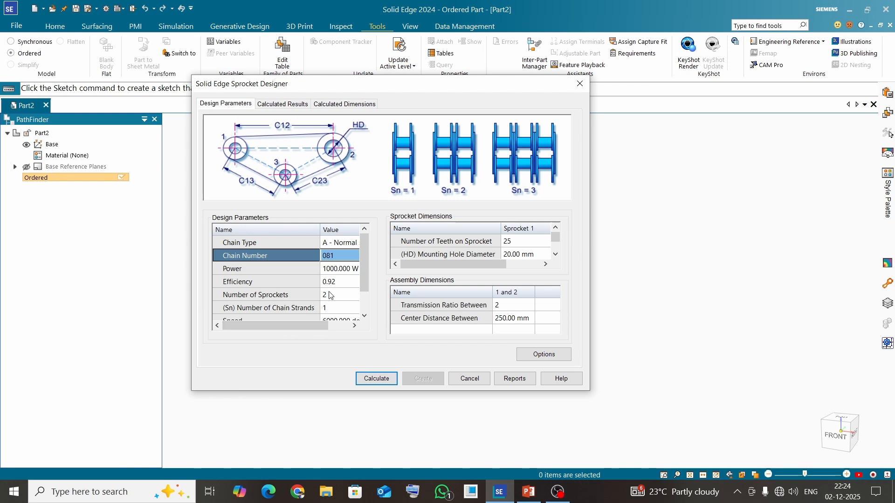
Step: Set the number of chain strands to 2 and calculate the sprocket design
{"action": "scroll", "coordinate": [286, 307], "scroll_direction": "down", "scroll_amount": 1}
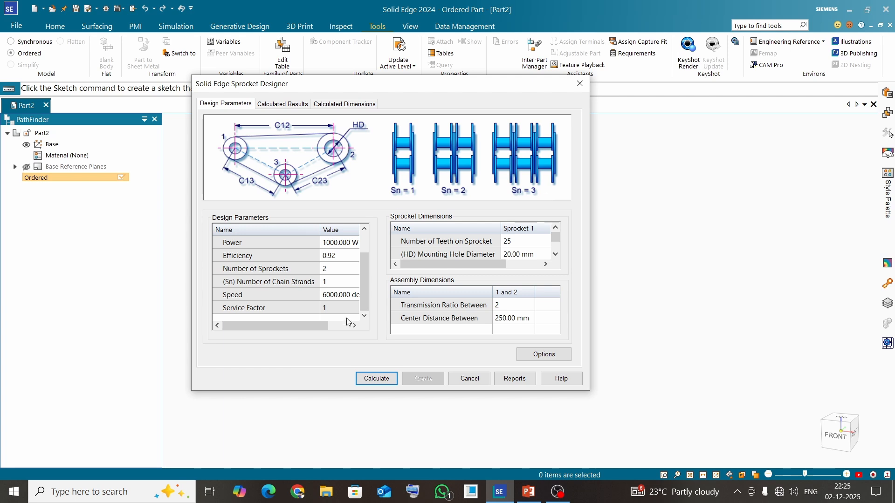
{"action": "left_click", "coordinate": [344, 286]}
{"action": "left_click", "coordinate": [355, 282]}
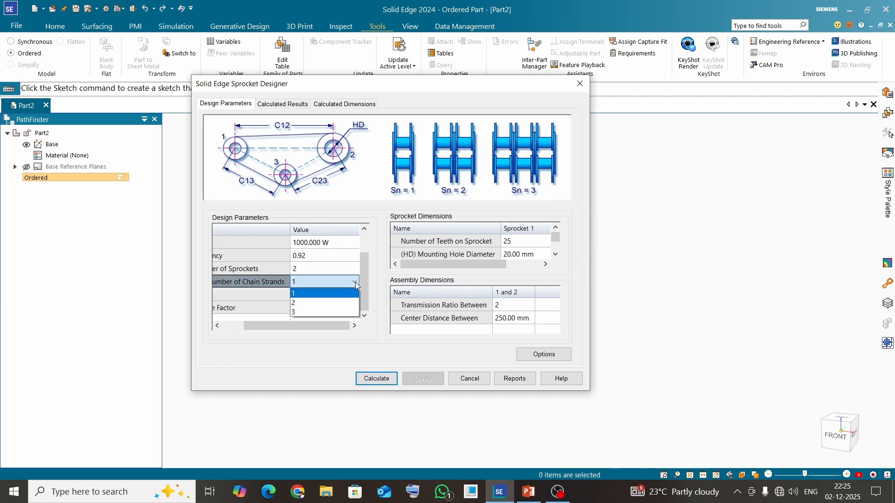
{"action": "left_click", "coordinate": [322, 303]}
{"action": "mouse_move", "coordinate": [323, 327]}
{"action": "left_mouse_down"}
{"action": "mouse_move", "coordinate": [289, 330]}
{"action": "mouse_move", "coordinate": [334, 330]}
{"action": "left_mouse_up"}
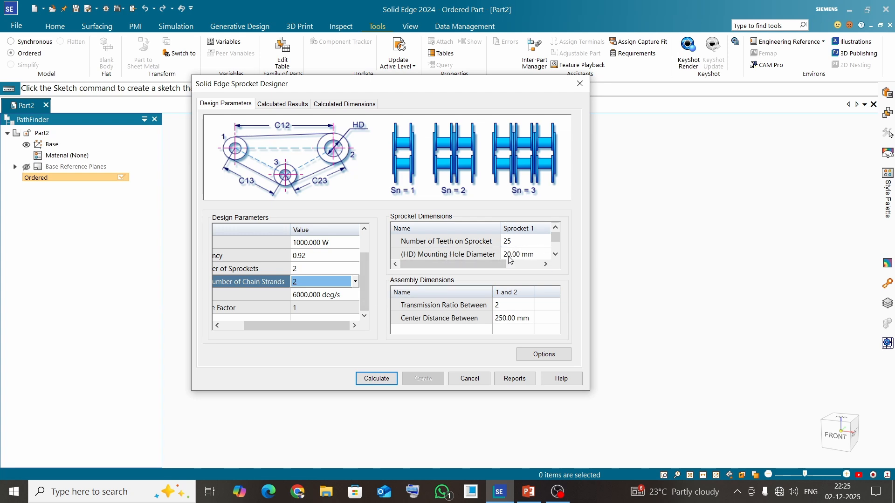
{"action": "mouse_move", "coordinate": [486, 266]}
{"action": "left_mouse_down"}
{"action": "mouse_move", "coordinate": [528, 269]}
{"action": "mouse_move", "coordinate": [494, 269]}
{"action": "left_mouse_up"}
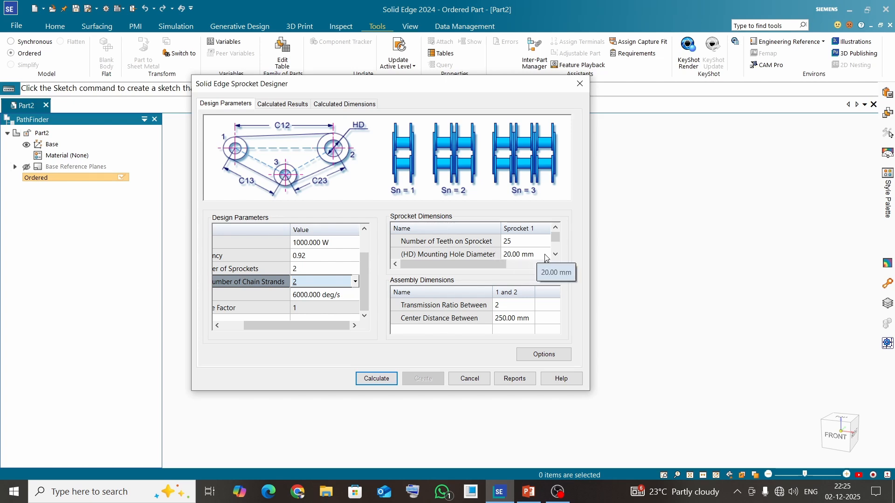
{"action": "left_click", "coordinate": [504, 307]}
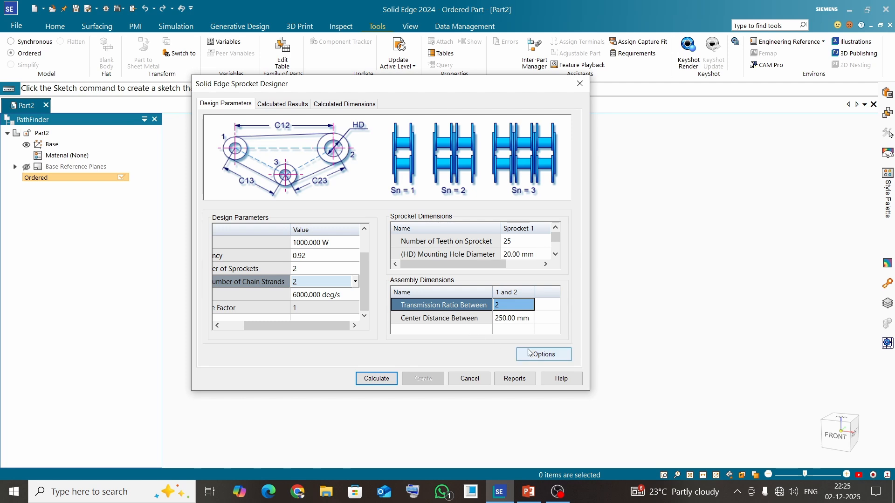
{"action": "left_click", "coordinate": [377, 380]}
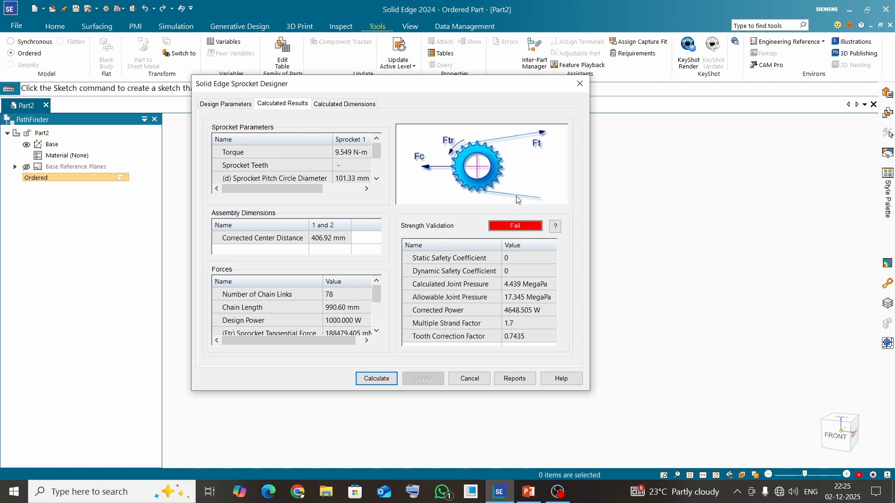
Step: Read the full list of reasons for the strength validation failure and close it
{"action": "left_click", "coordinate": [556, 227]}
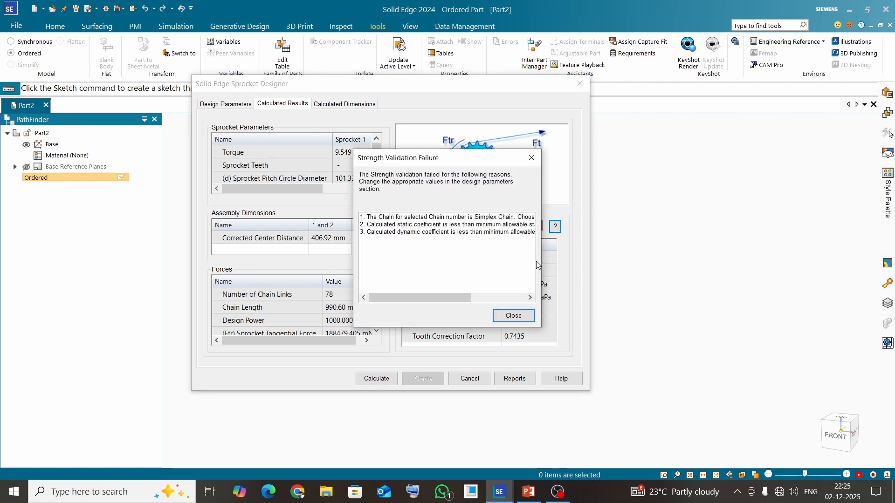
{"action": "mouse_move", "coordinate": [455, 298]}
{"action": "left_mouse_down"}
{"action": "mouse_move", "coordinate": [510, 300]}
{"action": "mouse_move", "coordinate": [442, 304]}
{"action": "left_mouse_up"}
{"action": "left_click_drag", "start_coordinate": [437, 298], "coordinate": [416, 295]}
{"action": "left_click_drag", "start_coordinate": [437, 296], "coordinate": [480, 306]}
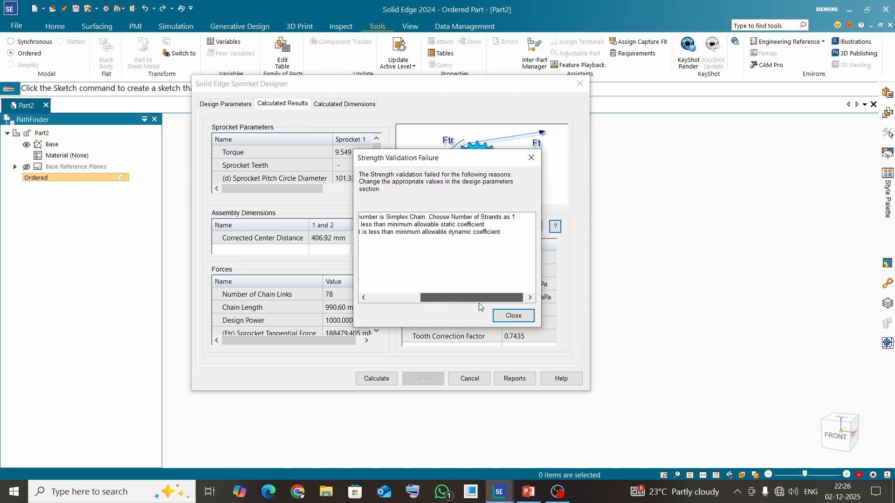
{"action": "left_click", "coordinate": [533, 159]}
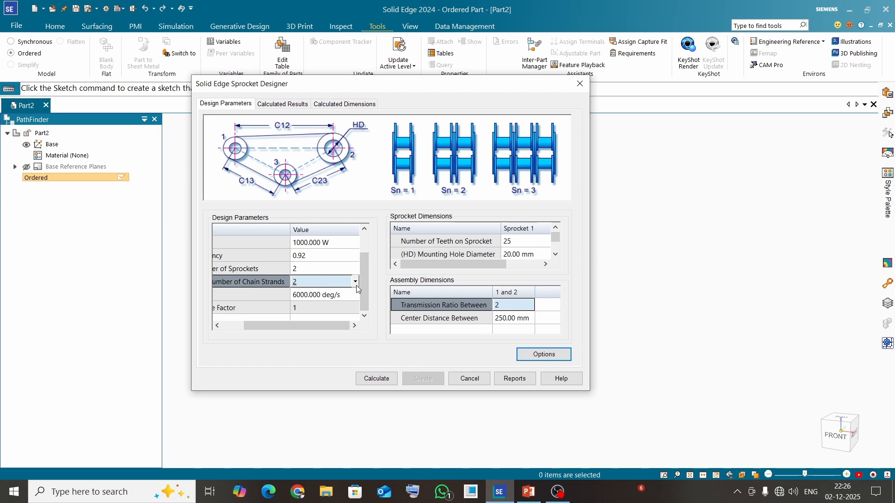
Step: Set the number of chain strands to 1 and recalculate the sprocket design
{"action": "left_click", "coordinate": [356, 281]}
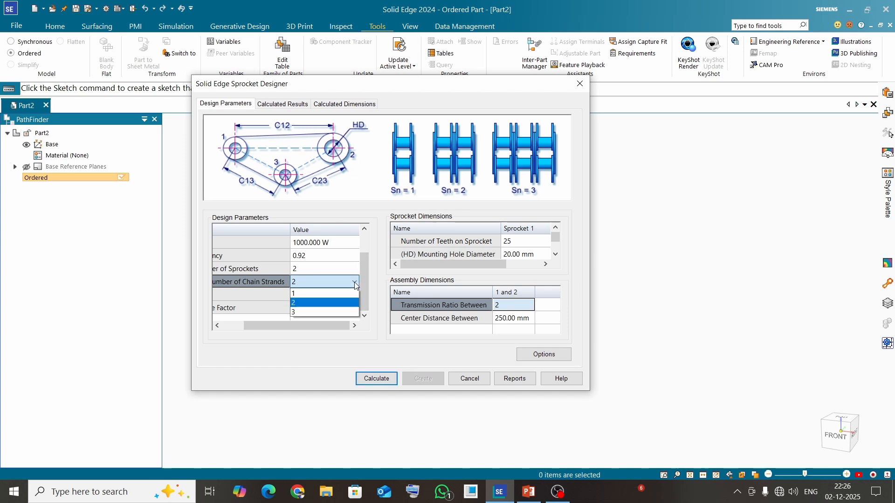
{"action": "left_click", "coordinate": [317, 296]}
{"action": "left_click", "coordinate": [375, 379]}
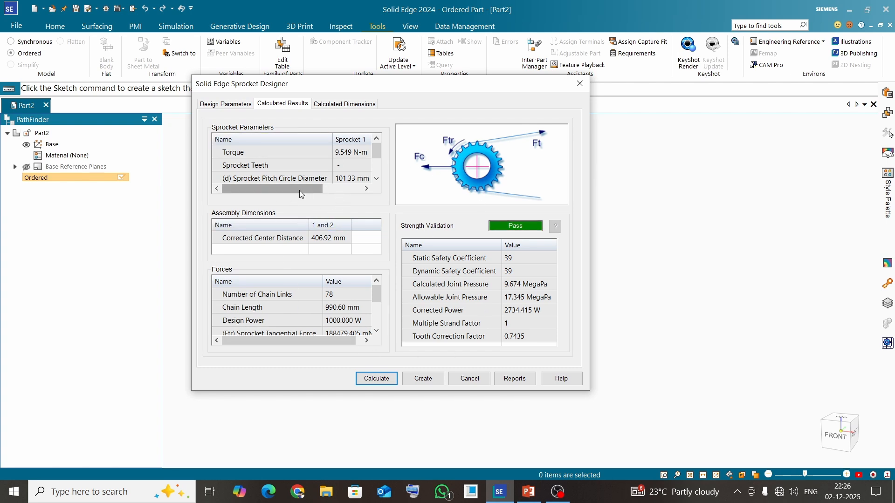
Step: Examine the calculated sprocket parameters for both sprockets and the list of forces
{"action": "left_click_drag", "start_coordinate": [299, 191], "coordinate": [268, 196]}
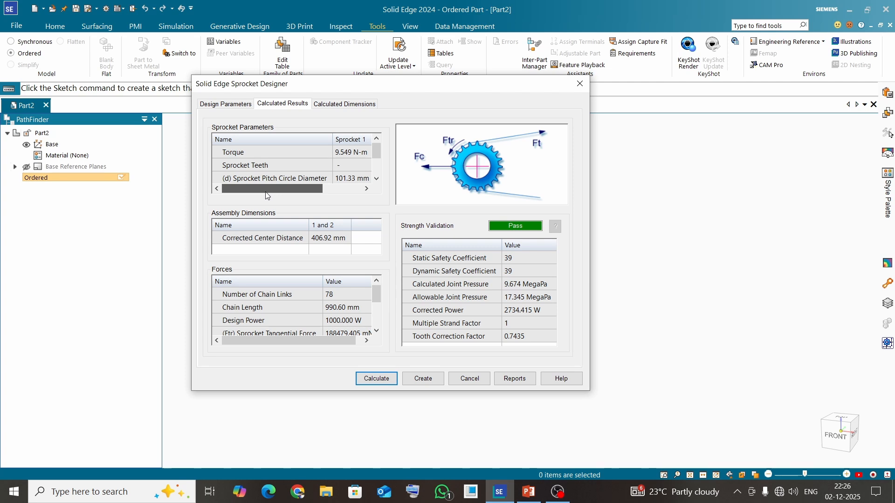
{"action": "scroll", "coordinate": [279, 161], "scroll_direction": "down", "scroll_amount": 1}
{"action": "scroll", "coordinate": [279, 162], "scroll_direction": "up", "scroll_amount": 1}
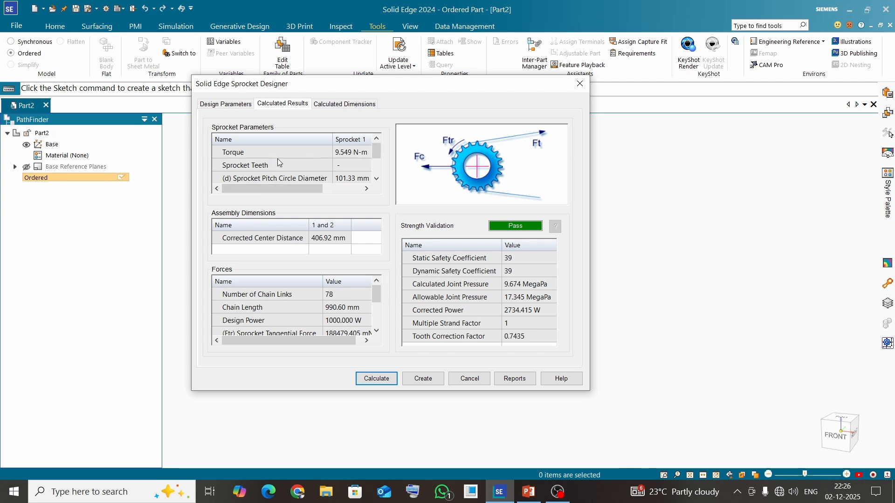
{"action": "scroll", "coordinate": [278, 162], "scroll_direction": "down", "scroll_amount": 2}
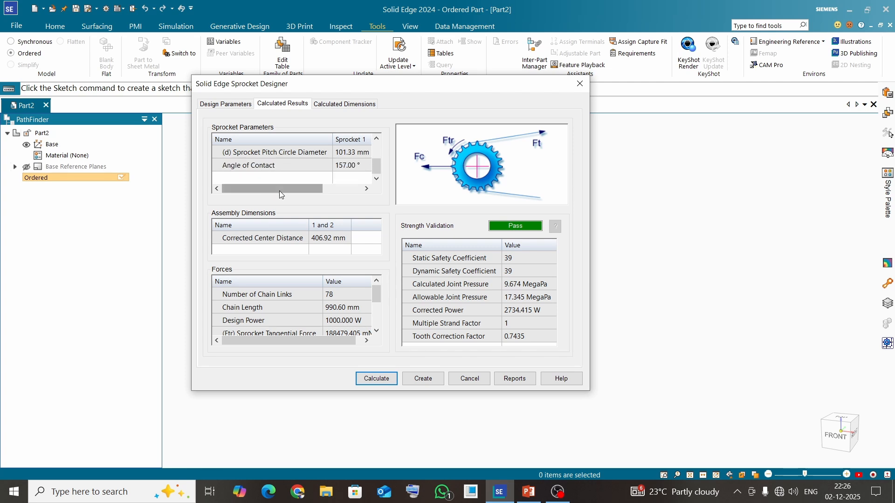
{"action": "left_click_drag", "start_coordinate": [278, 190], "coordinate": [347, 191]}
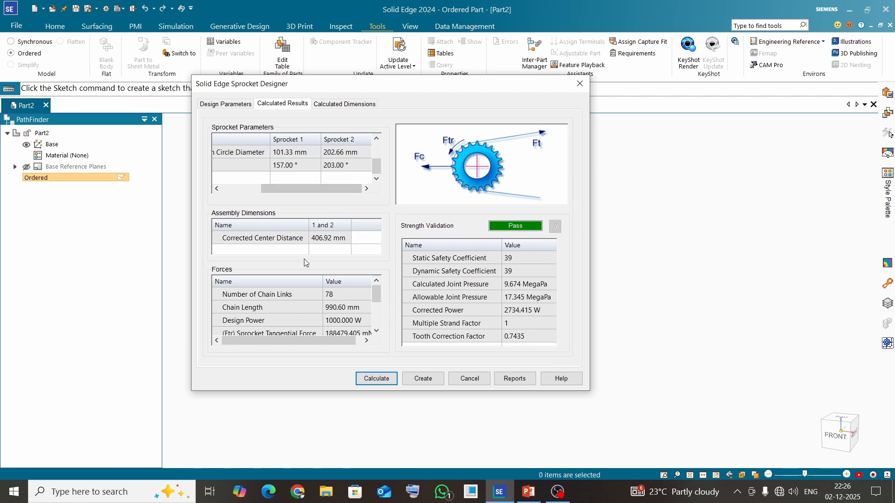
{"action": "scroll", "coordinate": [329, 320], "scroll_direction": "down", "scroll_amount": 1}
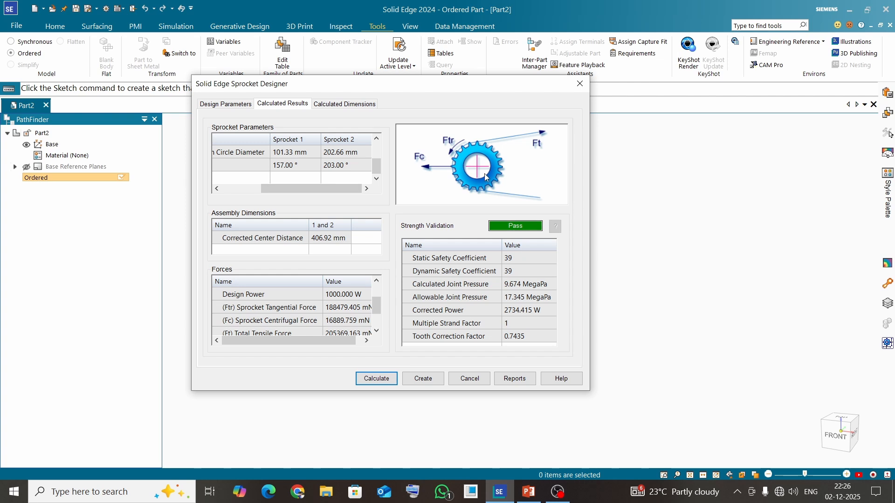
Step: Save the design report as a text file named Sprocket in the SPROCKET DESIGN folder
{"action": "left_click", "coordinate": [515, 382]}
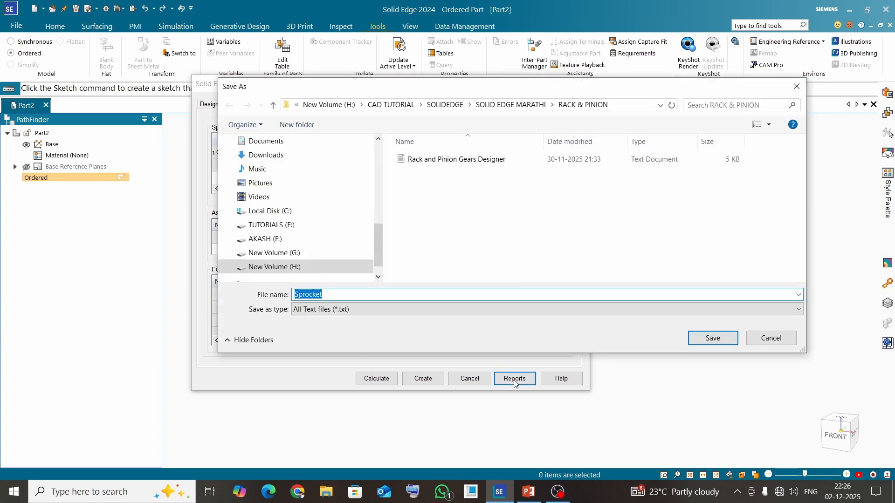
{"action": "left_click", "coordinate": [507, 105]}
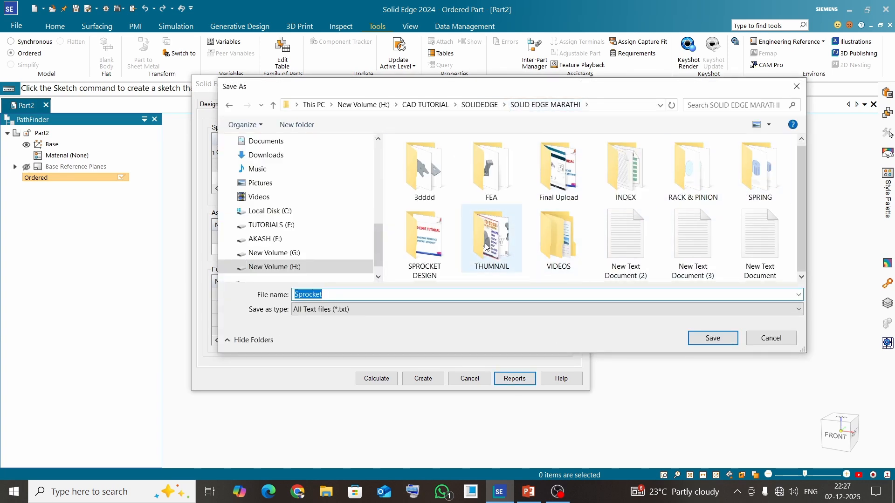
{"action": "double_click", "coordinate": [439, 251]}
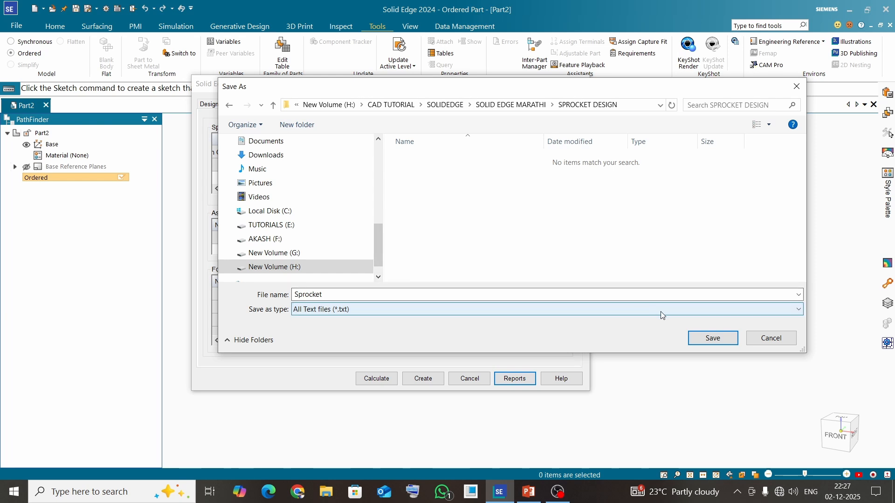
{"action": "left_click", "coordinate": [713, 338]}
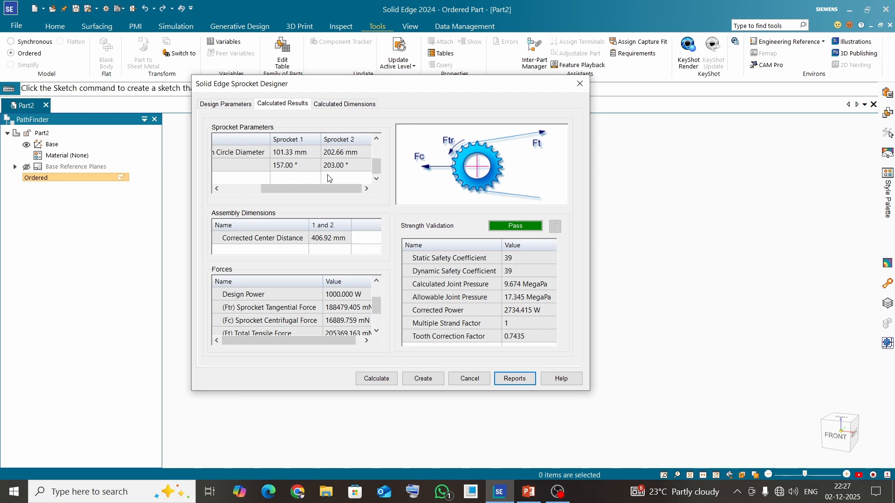
Step: Switch to File Explorer and open the Sprocket report text file from the SPROCKET DESIGN folder in a maximized window
{"action": "left_click", "coordinate": [327, 491]}
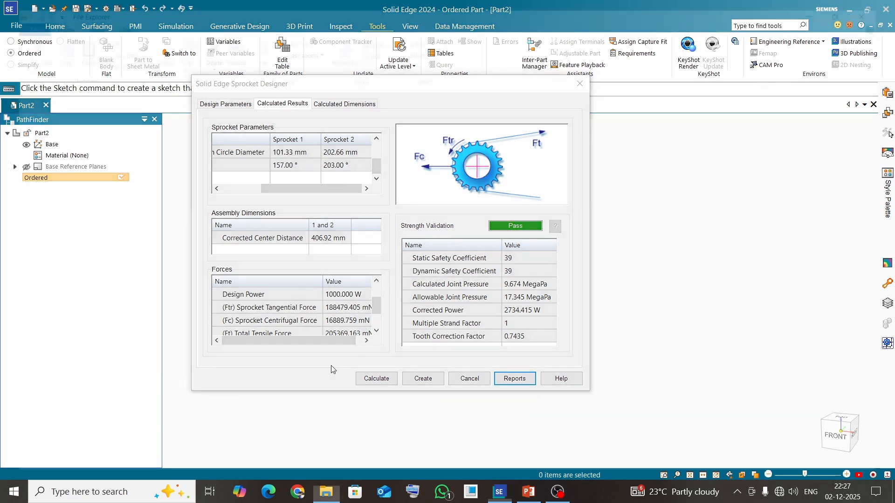
{"action": "left_click", "coordinate": [83, 191]}
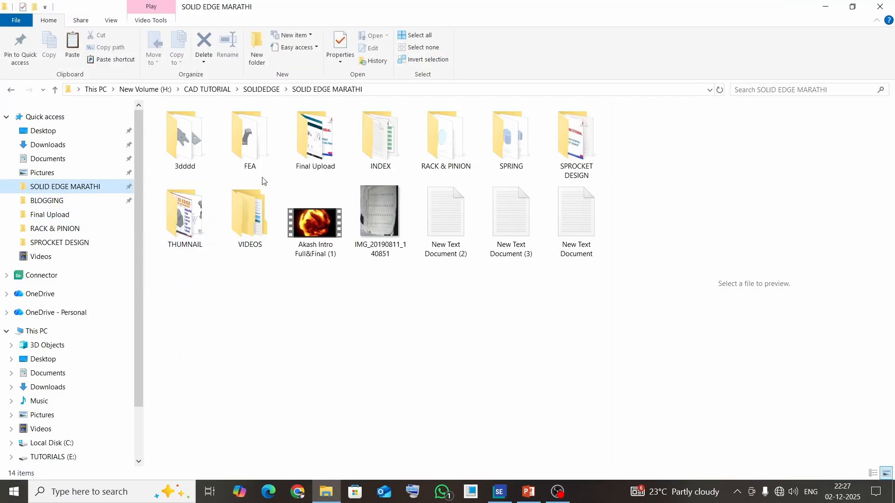
{"action": "double_click", "coordinate": [568, 150]}
{"action": "double_click", "coordinate": [189, 142]}
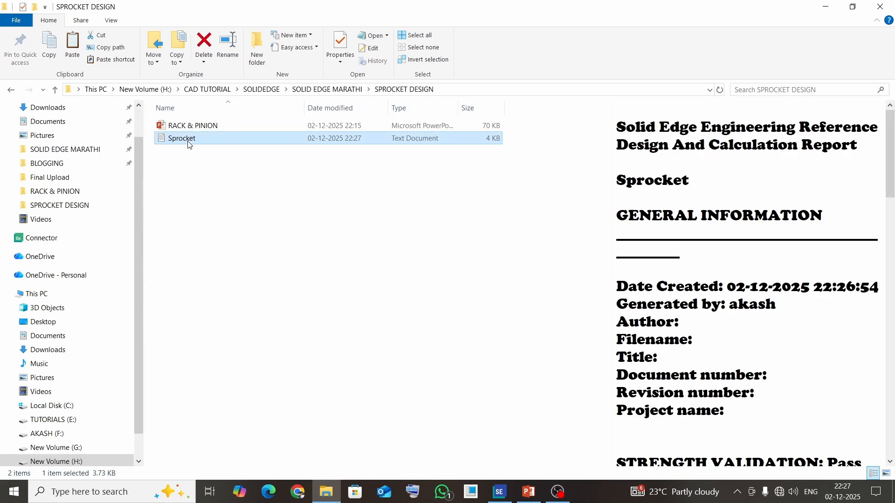
{"action": "scroll", "coordinate": [445, 229], "scroll_direction": "down", "scroll_amount": 4}
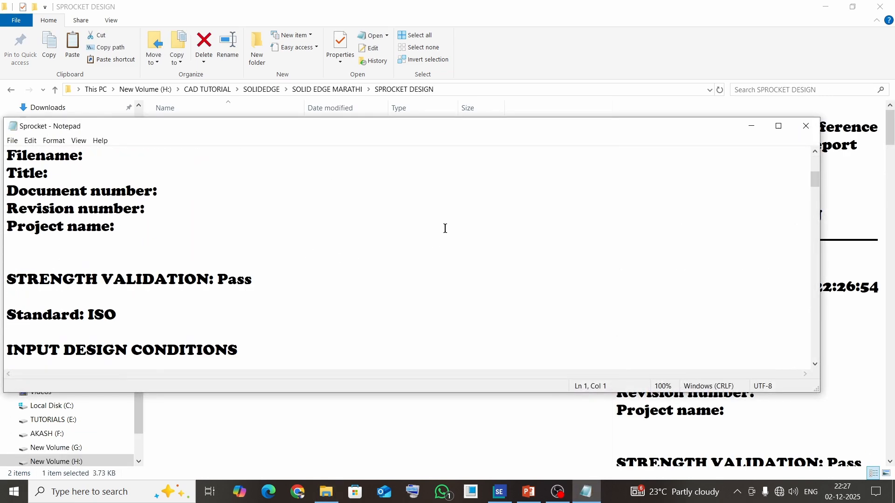
{"action": "left_click", "coordinate": [779, 126]}
Step: Read the report's design inputs, sprocket parameters, forces, strength validation and chain dimensions, including pitch, roller diameter and inner plate width
{"action": "scroll", "coordinate": [278, 286], "scroll_direction": "down", "scroll_amount": 12}
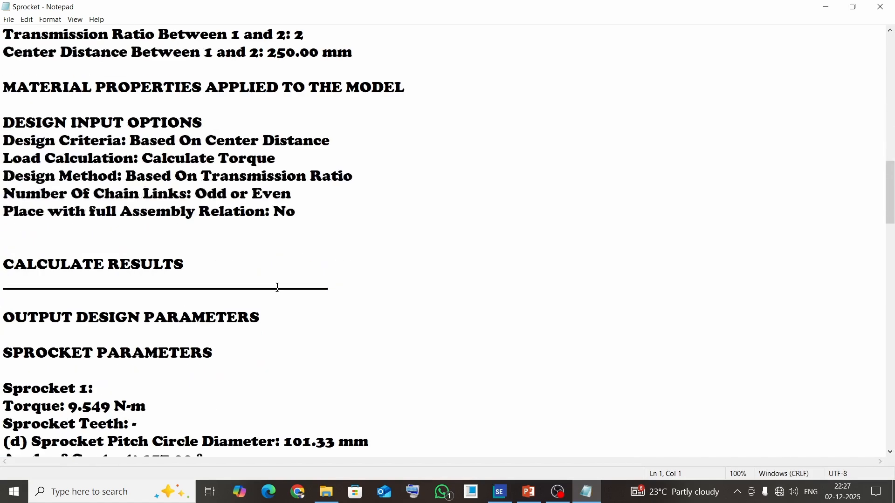
{"action": "scroll", "coordinate": [277, 288], "scroll_direction": "down", "scroll_amount": 7}
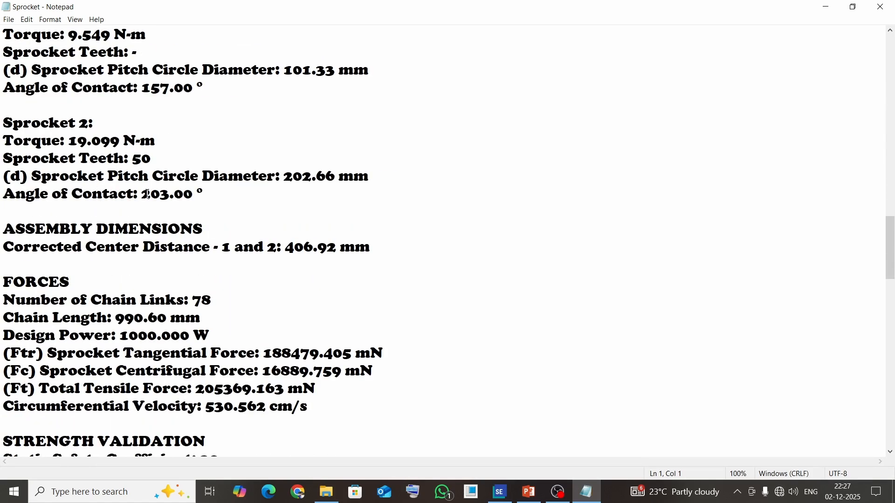
{"action": "scroll", "coordinate": [147, 195], "scroll_direction": "up", "scroll_amount": 2}
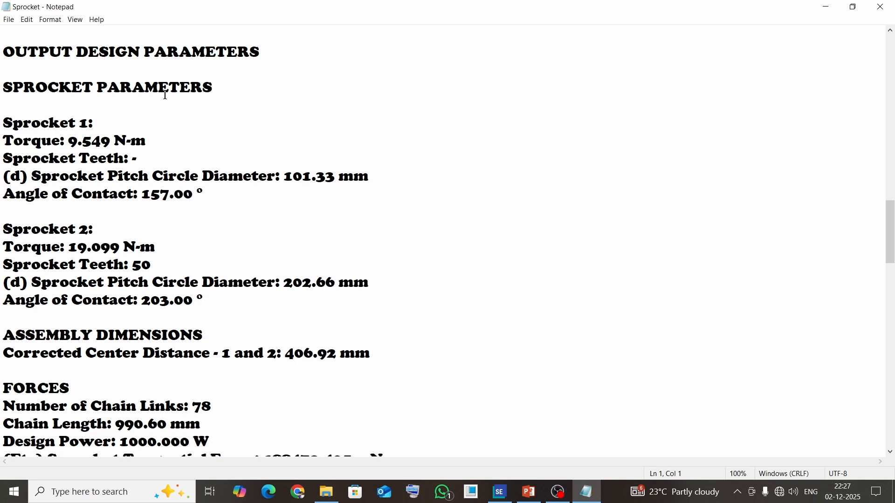
{"action": "scroll", "coordinate": [125, 305], "scroll_direction": "down", "scroll_amount": 8}
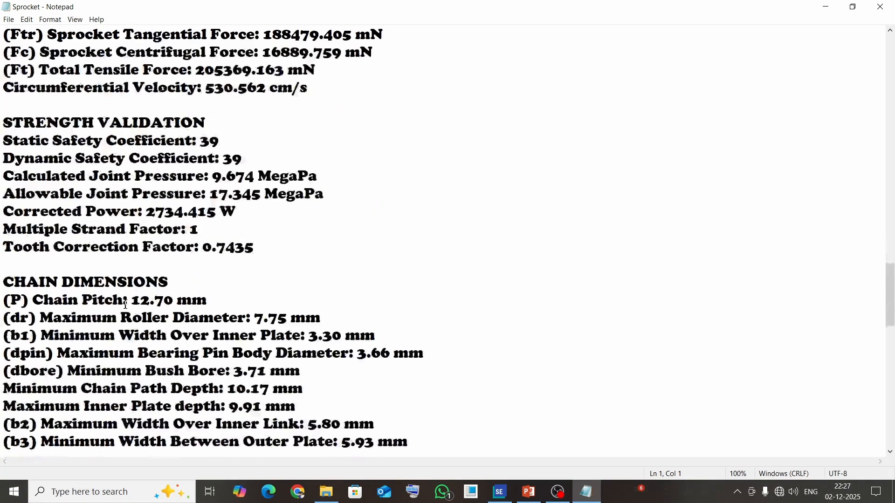
{"action": "left_click_drag", "start_coordinate": [57, 283], "coordinate": [173, 283]}
{"action": "left_click", "coordinate": [238, 323]}
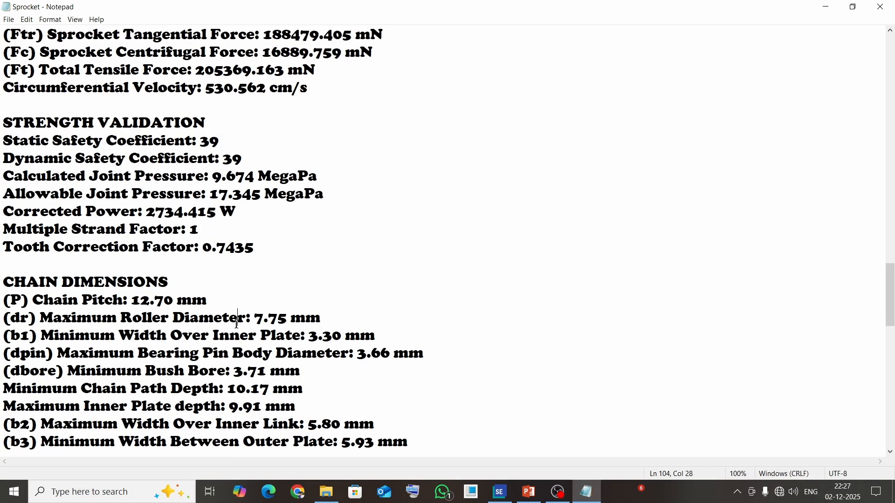
{"action": "left_click_drag", "start_coordinate": [83, 300], "coordinate": [150, 301]}
{"action": "left_click_drag", "start_coordinate": [91, 319], "coordinate": [269, 319]}
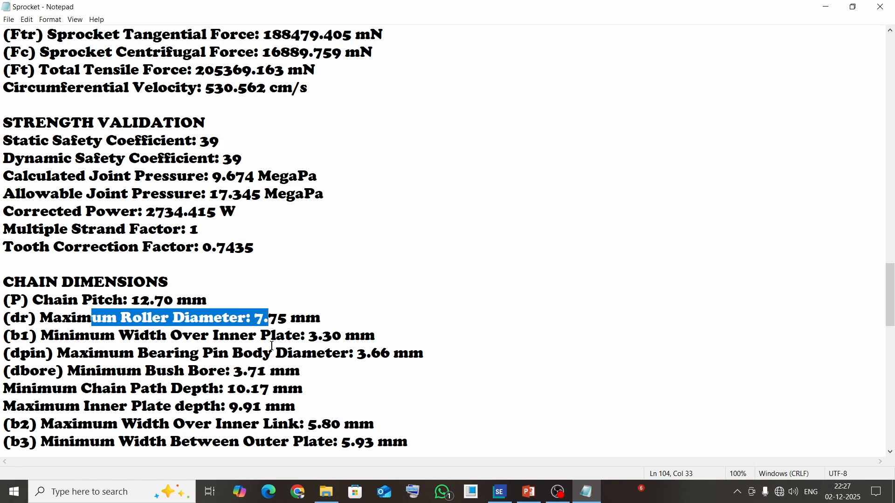
{"action": "left_click", "coordinate": [285, 371]}
{"action": "left_click_drag", "start_coordinate": [76, 337], "coordinate": [302, 338]}
Step: Review the maximum and minimum sprocket dimensions and the tooth dimensions in the report, then return to its design input options
{"action": "scroll", "coordinate": [196, 362], "scroll_direction": "down", "scroll_amount": 2}
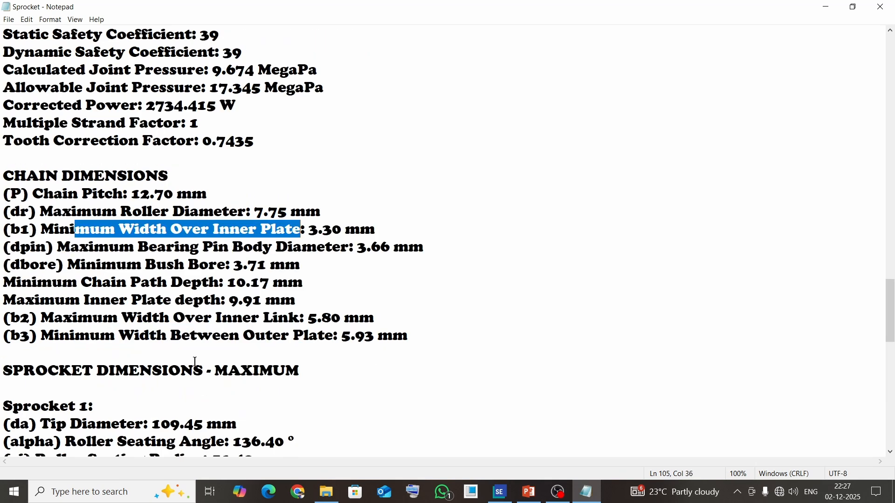
{"action": "scroll", "coordinate": [194, 353], "scroll_direction": "down", "scroll_amount": 6}
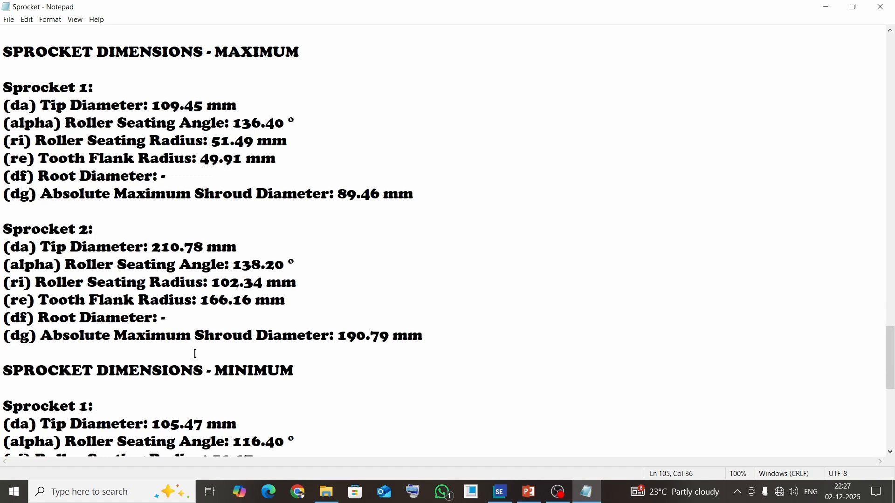
{"action": "scroll", "coordinate": [195, 354], "scroll_direction": "down", "scroll_amount": 7}
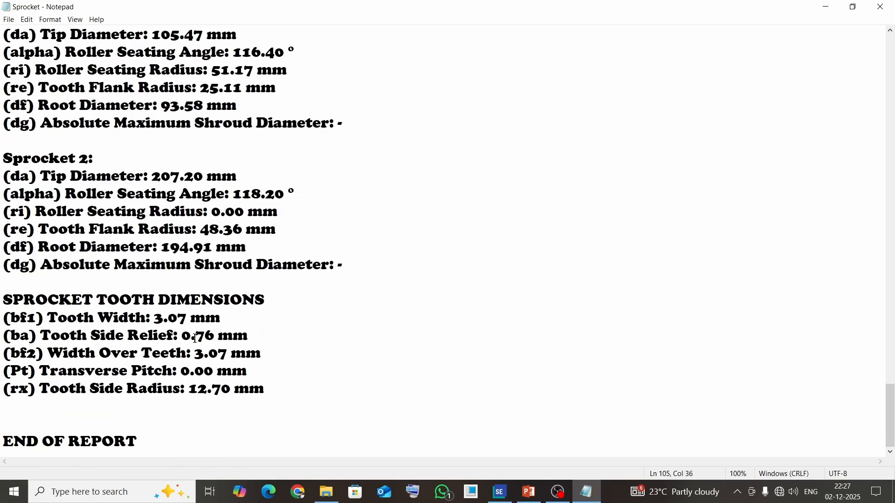
{"action": "scroll", "coordinate": [196, 338], "scroll_direction": "up", "scroll_amount": 20}
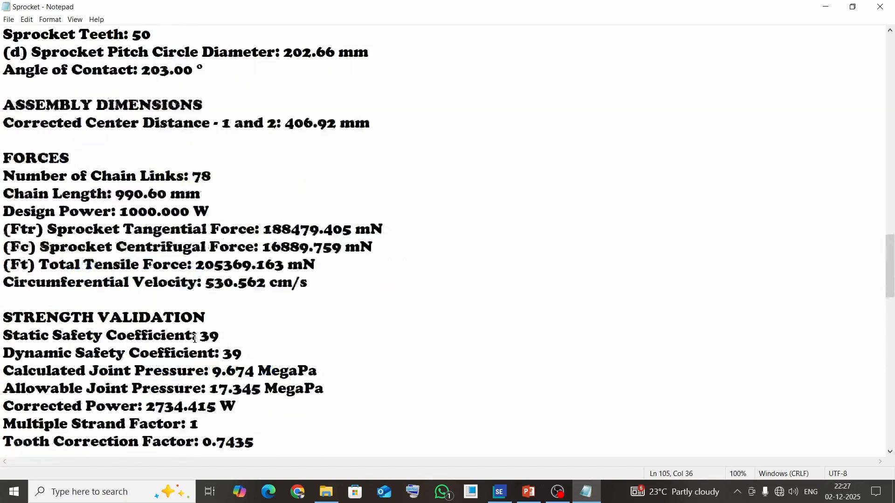
{"action": "scroll", "coordinate": [199, 279], "scroll_direction": "up", "scroll_amount": 4}
{"action": "left_click", "coordinate": [281, 229]}
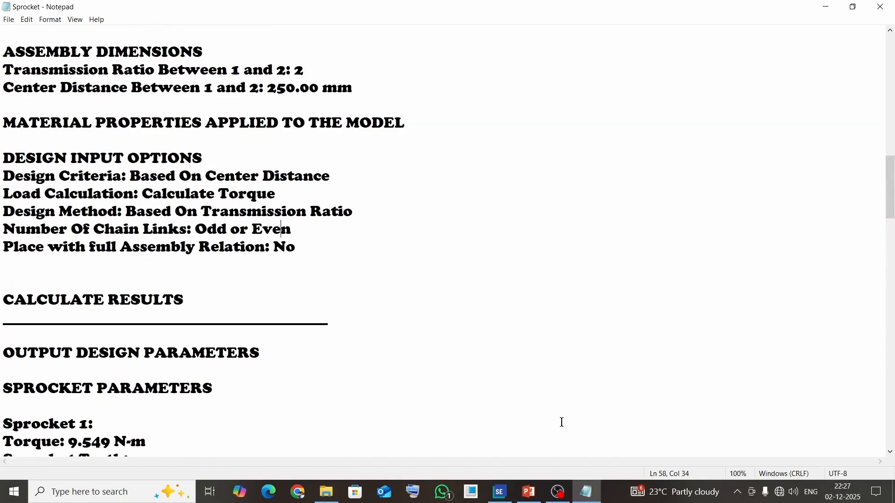
Step: Switch back to Solid Edge and set the design criteria to Based on Number of Chain Links, then check the design parameters
{"action": "left_click", "coordinate": [500, 490]}
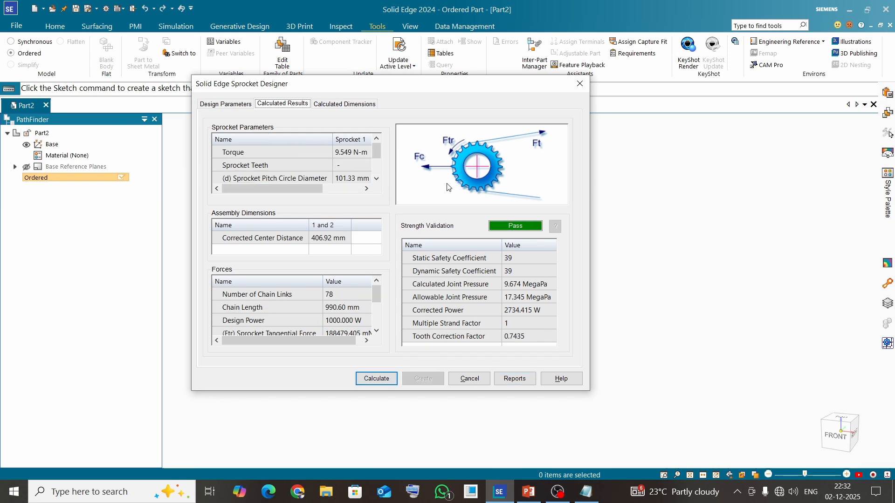
{"action": "left_click", "coordinate": [224, 104]}
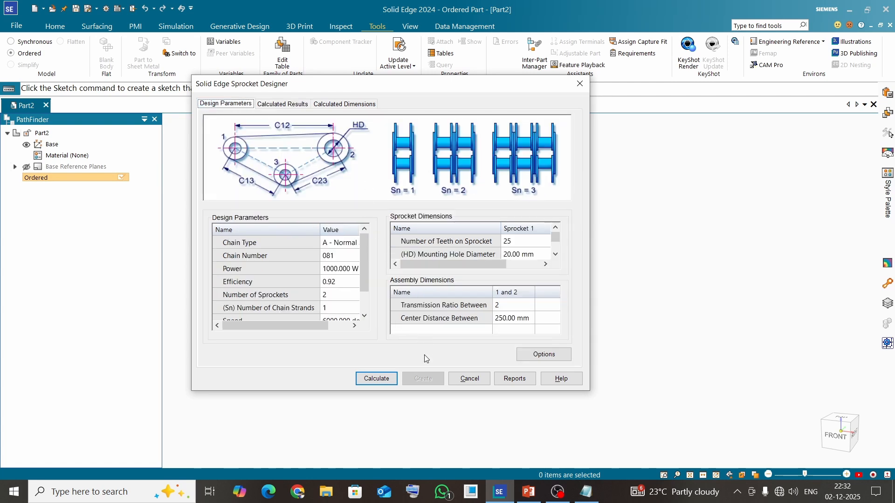
{"action": "left_click", "coordinate": [540, 356]}
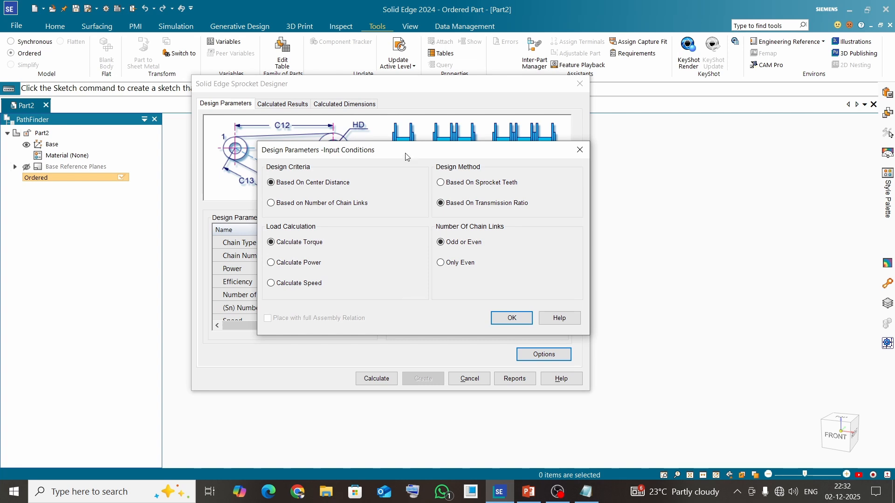
{"action": "left_click_drag", "start_coordinate": [407, 155], "coordinate": [528, 102]}
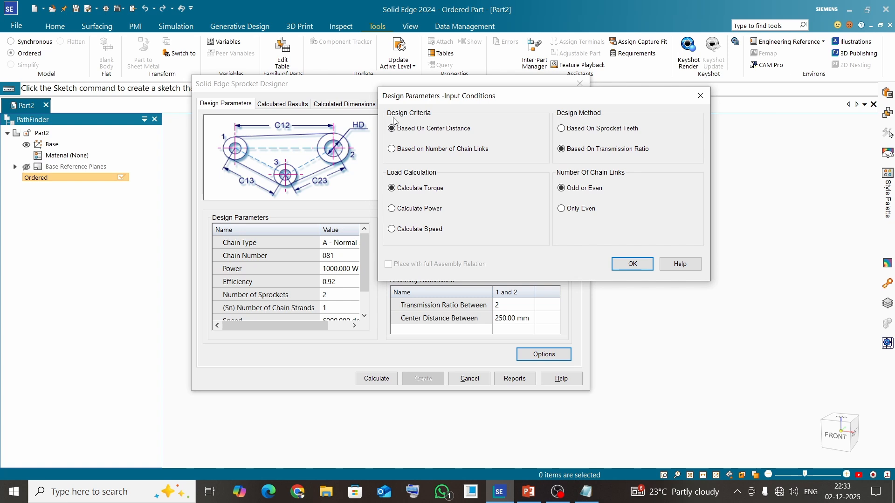
{"action": "left_click_drag", "start_coordinate": [474, 96], "coordinate": [542, 81]}
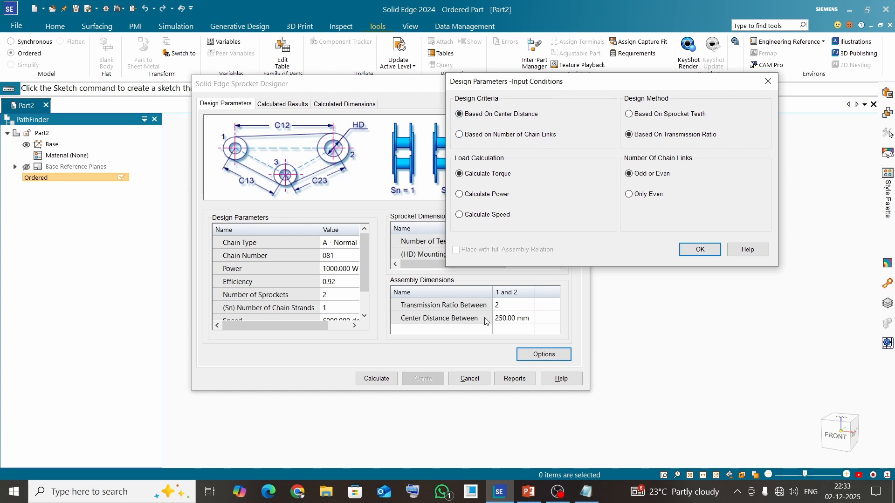
{"action": "left_click", "coordinate": [460, 135]}
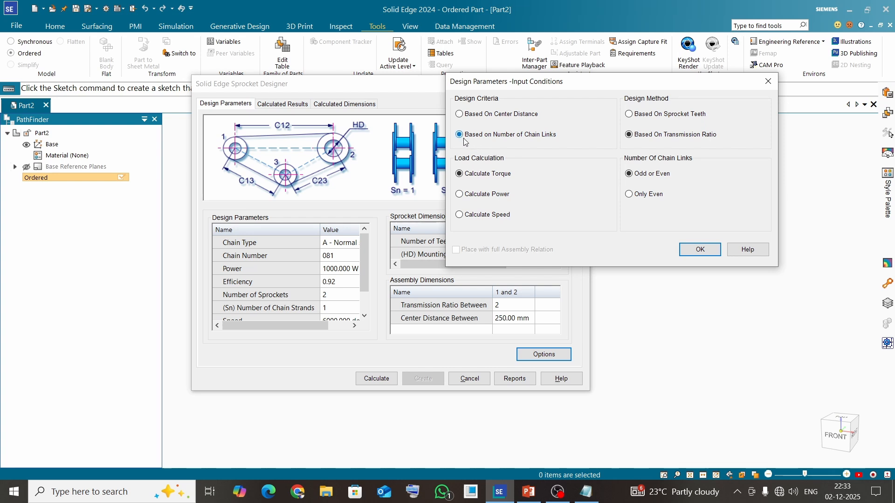
{"action": "left_click", "coordinate": [701, 250]}
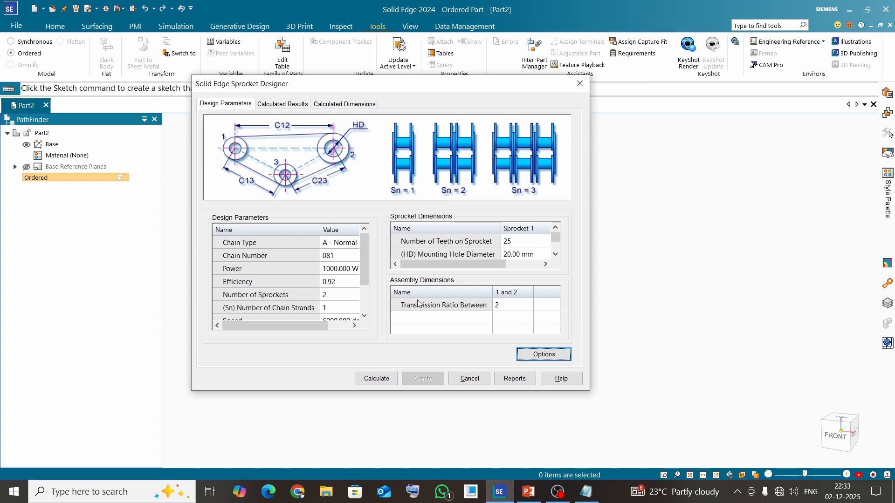
{"action": "scroll", "coordinate": [318, 275], "scroll_direction": "down", "scroll_amount": 1}
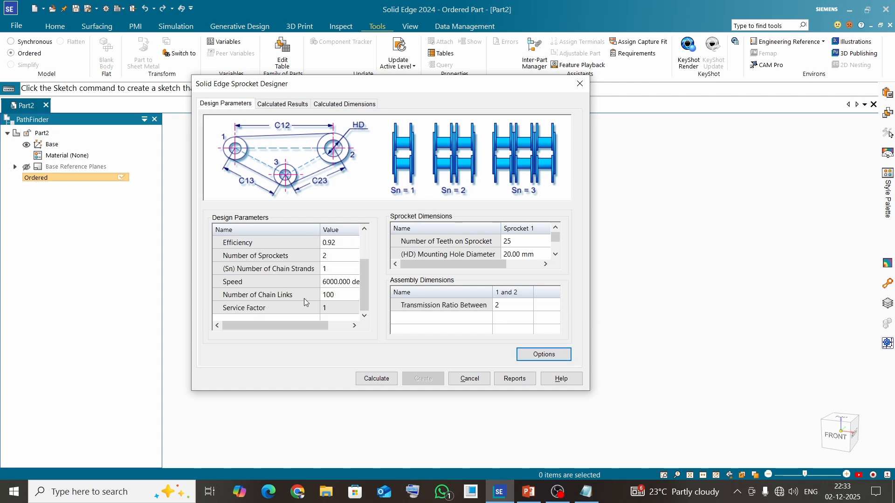
Step: Set the input conditions to the Based On Center Distance criteria and the Based On Sprocket Teeth design method
{"action": "left_click", "coordinate": [536, 355]}
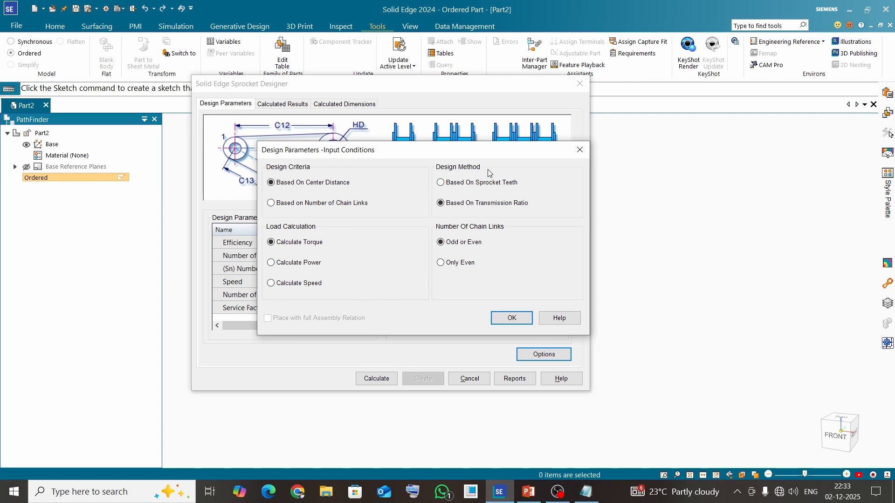
{"action": "left_click_drag", "start_coordinate": [497, 150], "coordinate": [662, 116]}
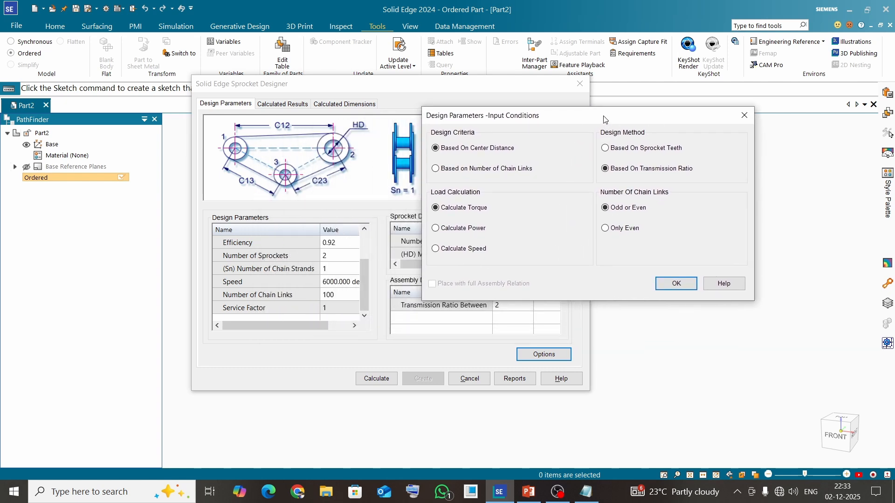
{"action": "left_click_drag", "start_coordinate": [603, 119], "coordinate": [641, 89]}
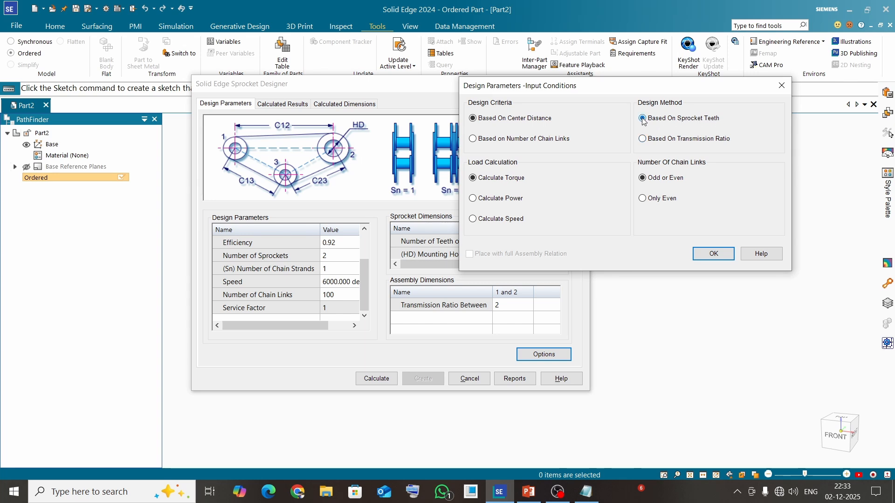
{"action": "left_click", "coordinate": [713, 254]}
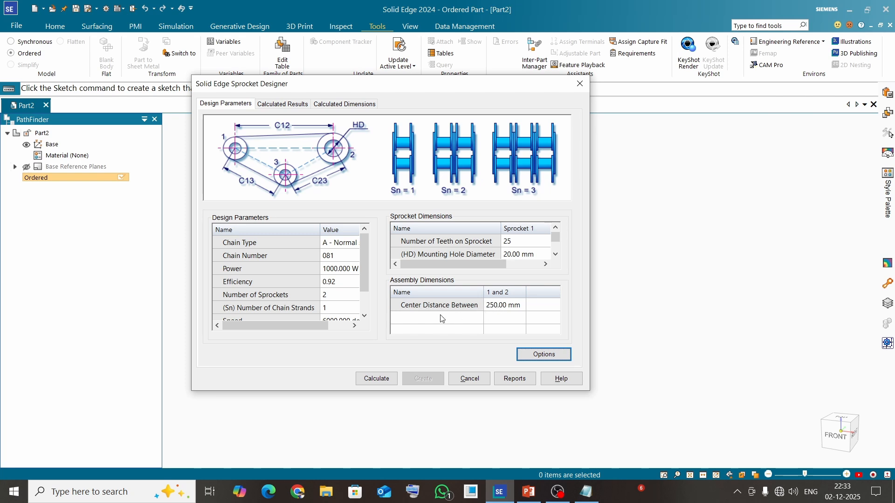
Step: Apply the Based On Center Distance and Based On Transmission Ratio input conditions and recalculate the sprocket design
{"action": "left_click", "coordinate": [532, 357]}
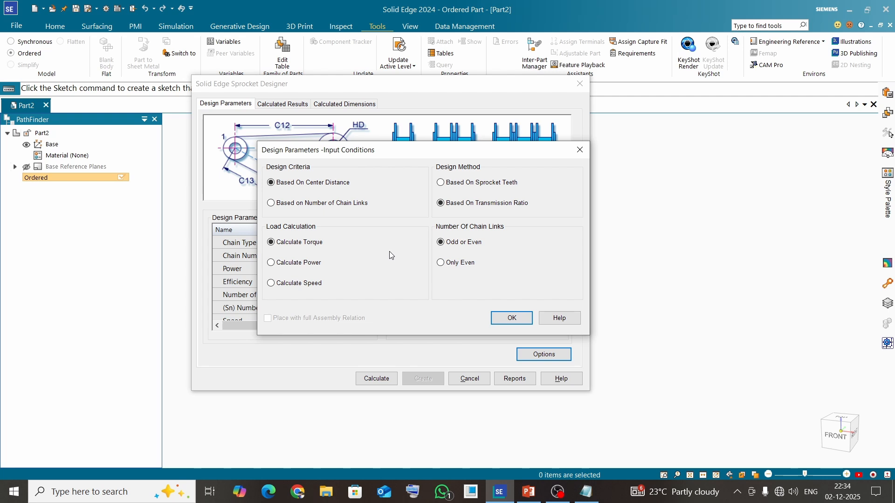
{"action": "left_click", "coordinate": [511, 318]}
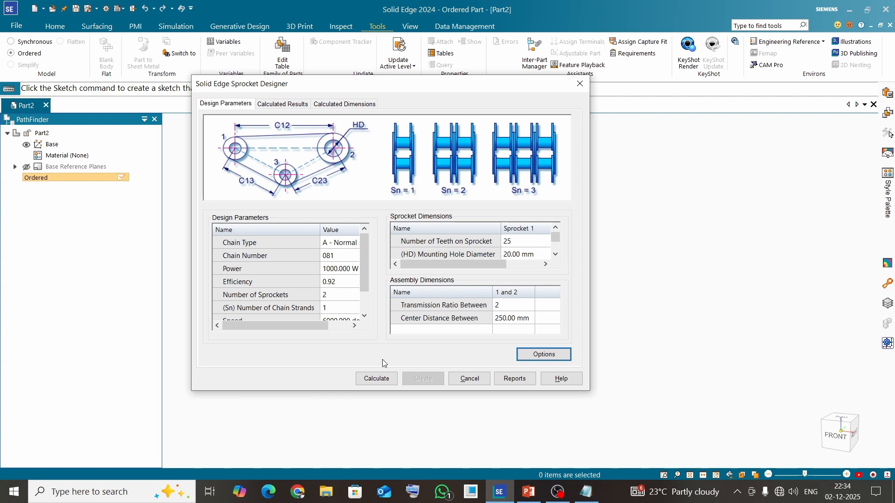
{"action": "left_click", "coordinate": [378, 379]}
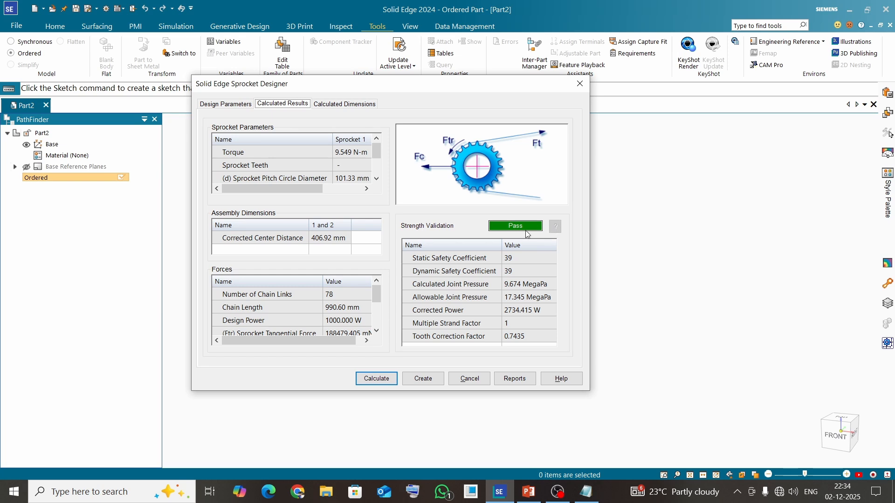
Step: Create the sprocket parts from the calculated design and save the first one as SPROCKET1 in the SPROCKET DESIGN folder
{"action": "left_click", "coordinate": [424, 378]}
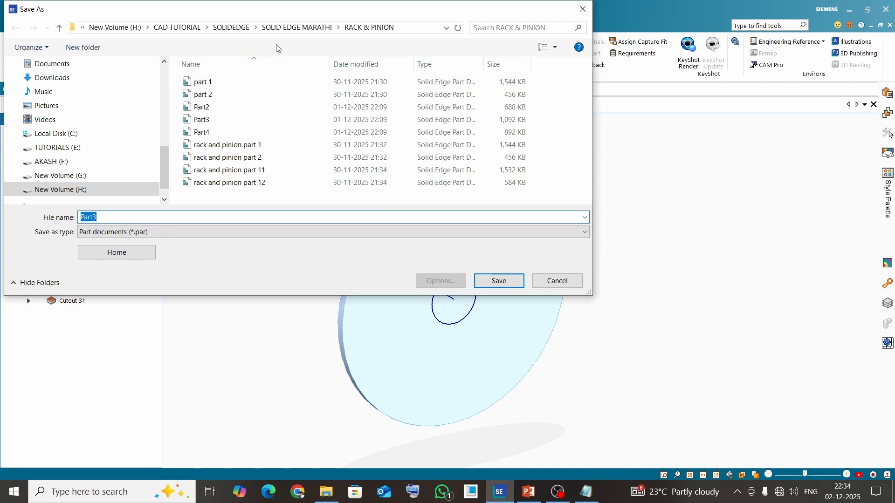
{"action": "left_click", "coordinate": [227, 28]}
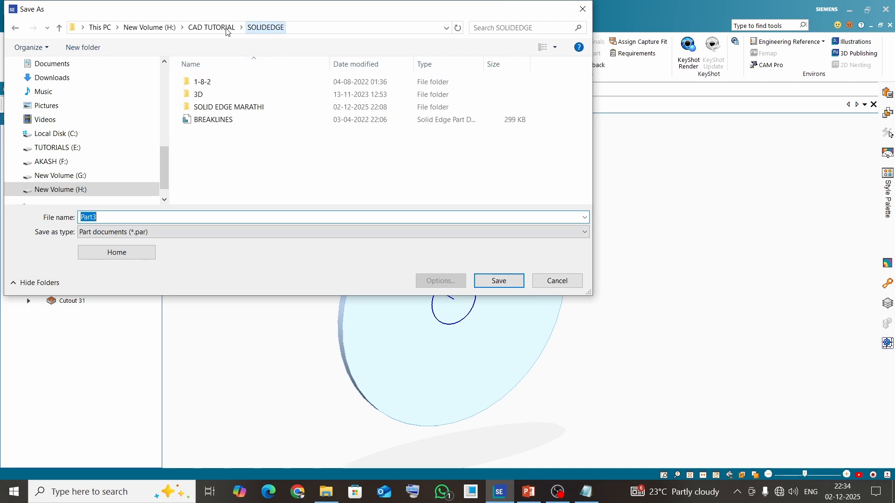
{"action": "left_click", "coordinate": [227, 113]}
{"action": "double_click", "coordinate": [227, 113]}
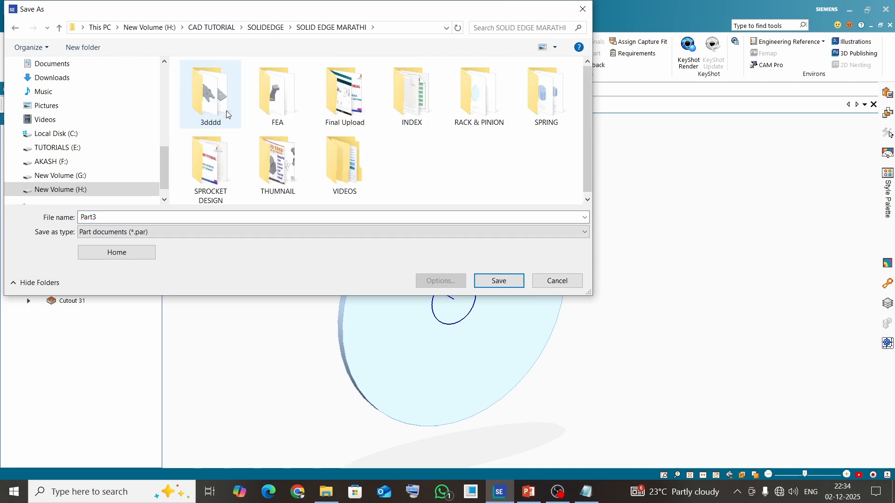
{"action": "double_click", "coordinate": [221, 179]}
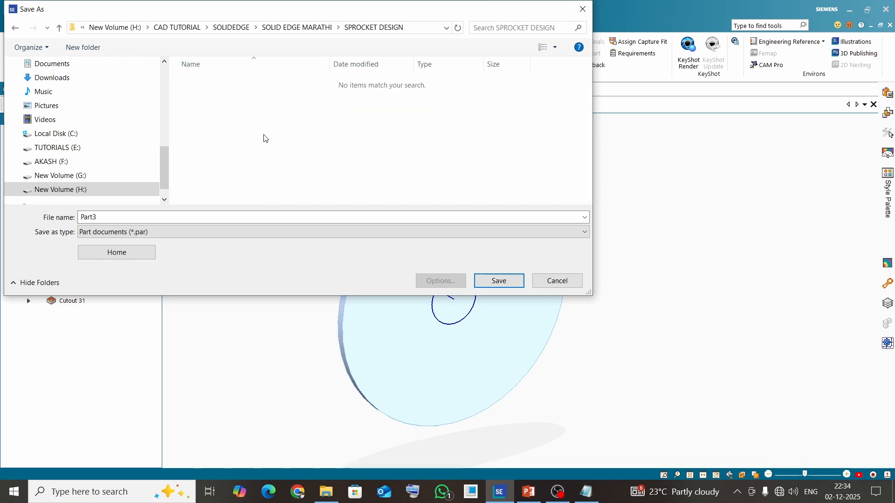
{"action": "left_click", "coordinate": [114, 218]}
{"action": "type", "text": "SP"}
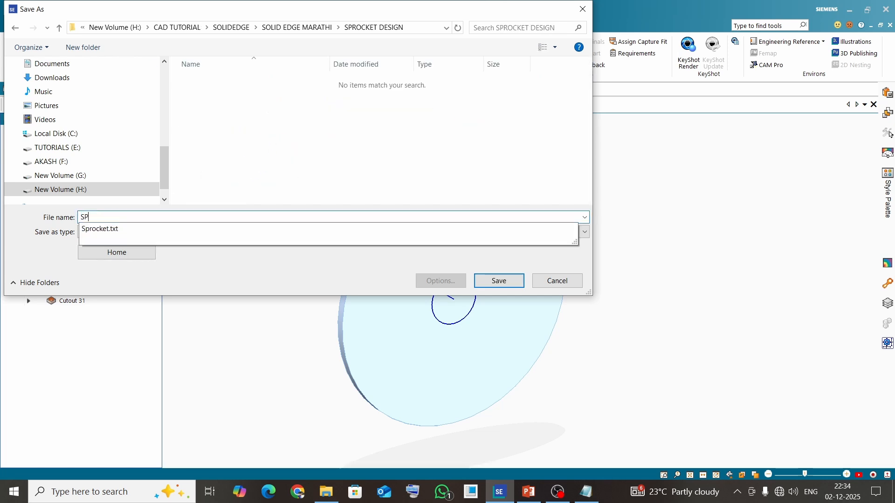
{"action": "type", "text": "ROCKET"}
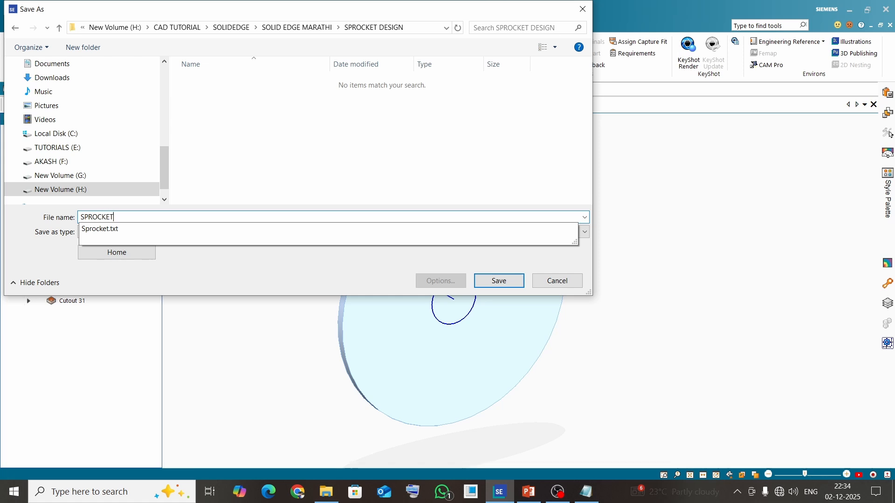
{"action": "key", "text": "Return"}
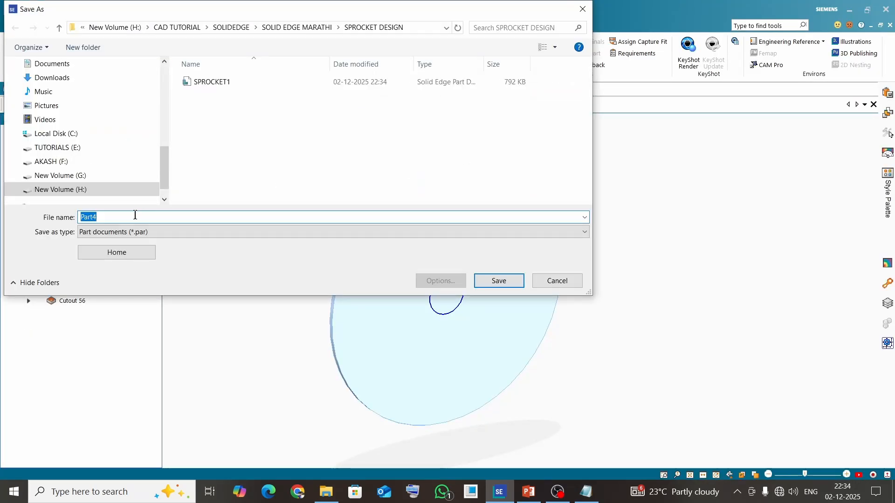
Step: Save the second sprocket part as SPROCKET2 in the SPROCKET DESIGN folder
{"action": "type", "text": "SPROCK"}
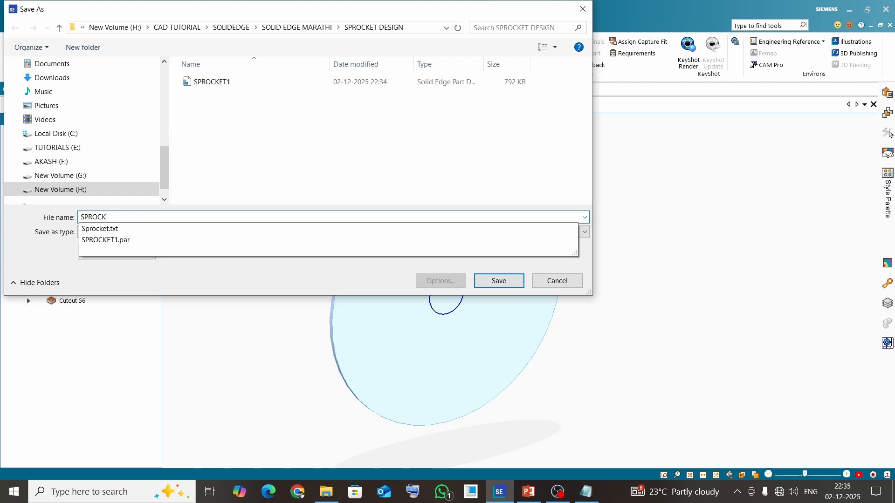
{"action": "type", "text": "ET2"}
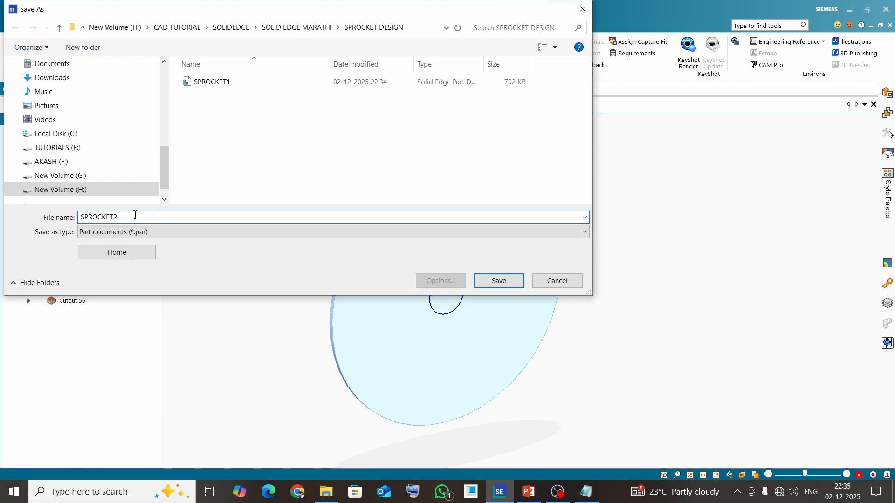
{"action": "key", "text": "Return"}
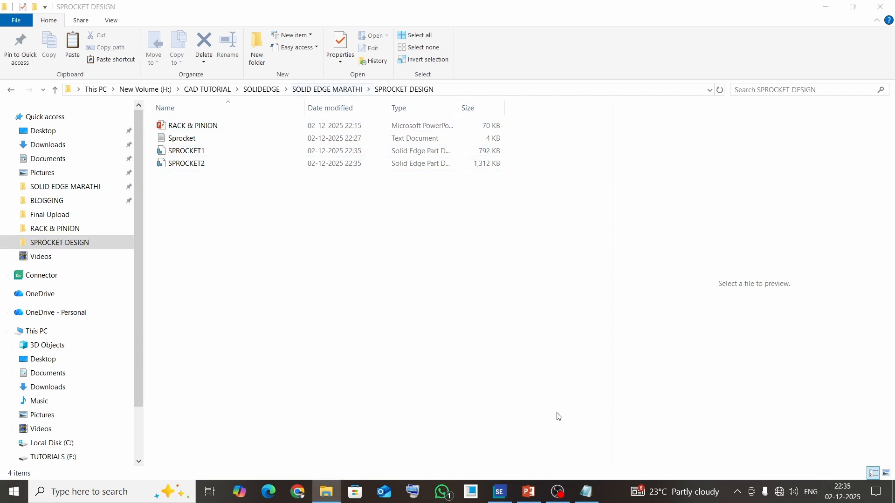
Step: Switch back to Solid Edge and open the recently saved SPROCKET1.par file
{"action": "key", "text": "alt+Tab"}
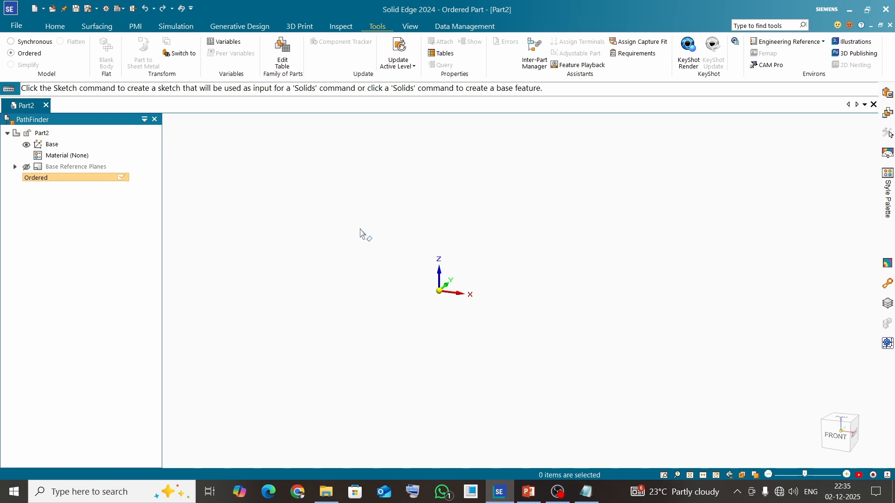
{"action": "left_click", "coordinate": [17, 27]}
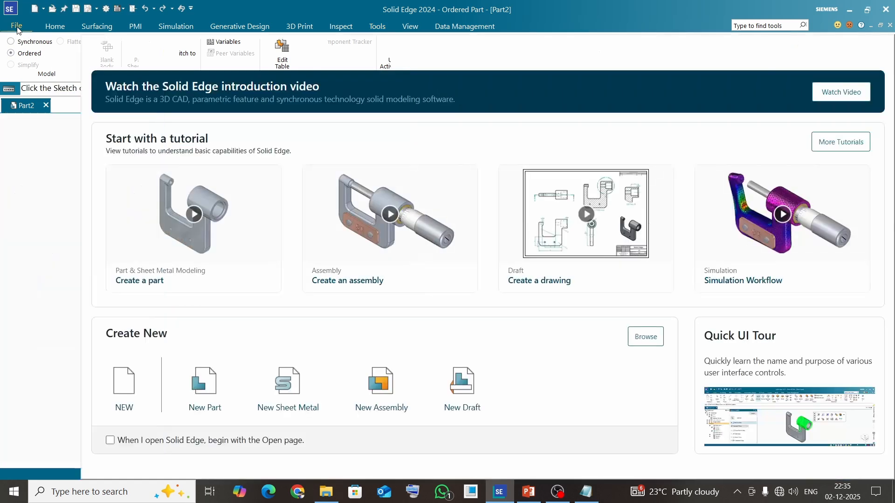
{"action": "left_click", "coordinate": [51, 149]}
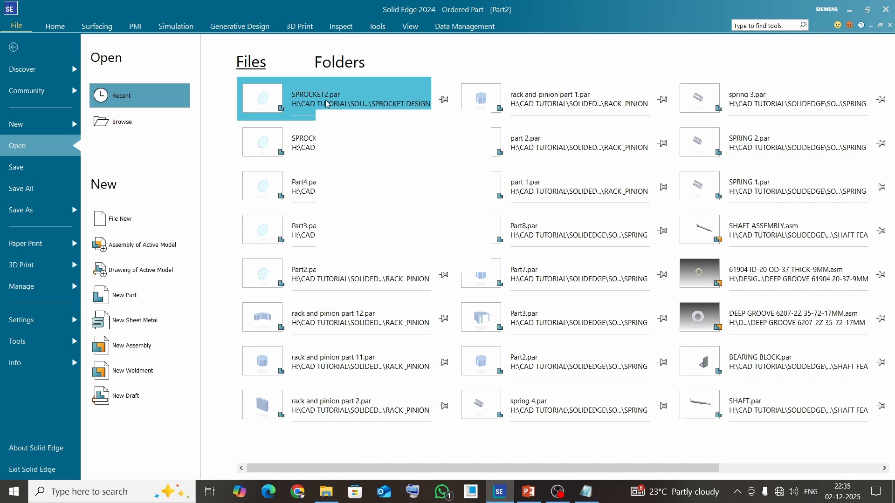
{"action": "left_click", "coordinate": [321, 140]}
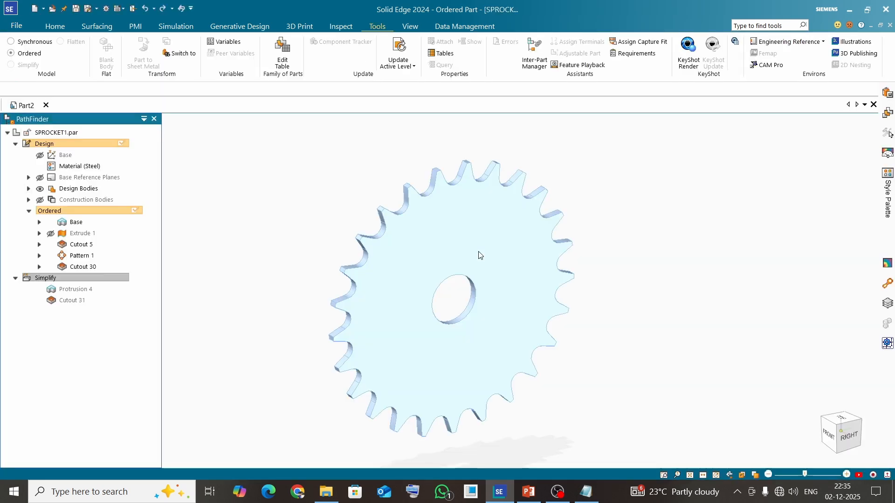
Step: Apply the Black (dull) style to the sprocket body
{"action": "middle_click_drag", "start_coordinate": [398, 264], "coordinate": [526, 154]}
{"action": "left_click", "coordinate": [411, 28]}
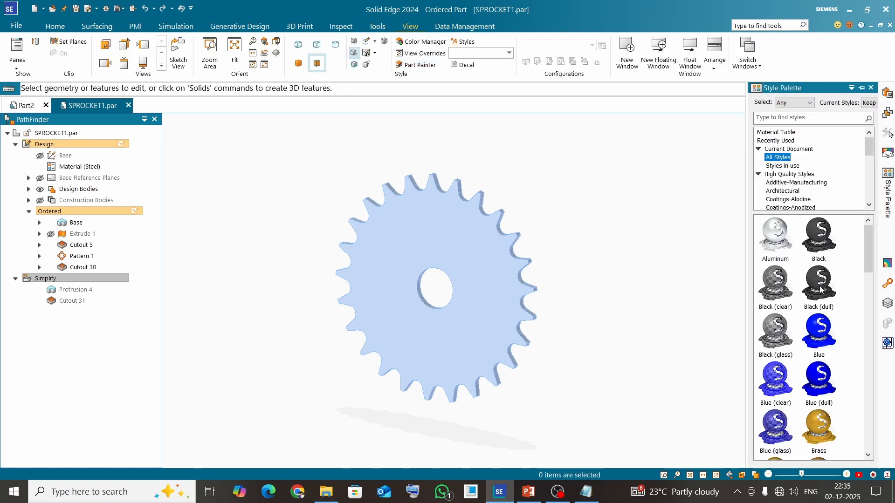
{"action": "left_click_drag", "start_coordinate": [820, 289], "coordinate": [487, 239]}
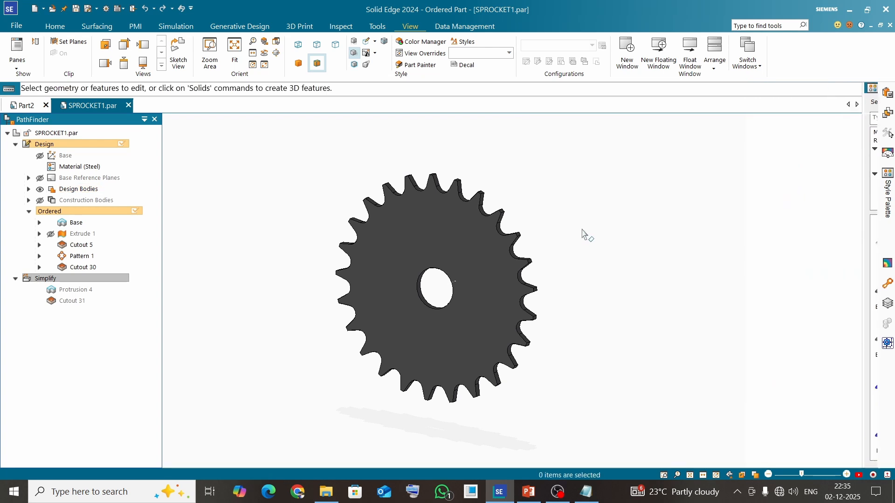
Step: Open Profile 15 of Cutout 30, the sprocket's central bore, for editing
{"action": "middle_click_drag", "start_coordinate": [558, 238], "coordinate": [292, 232]}
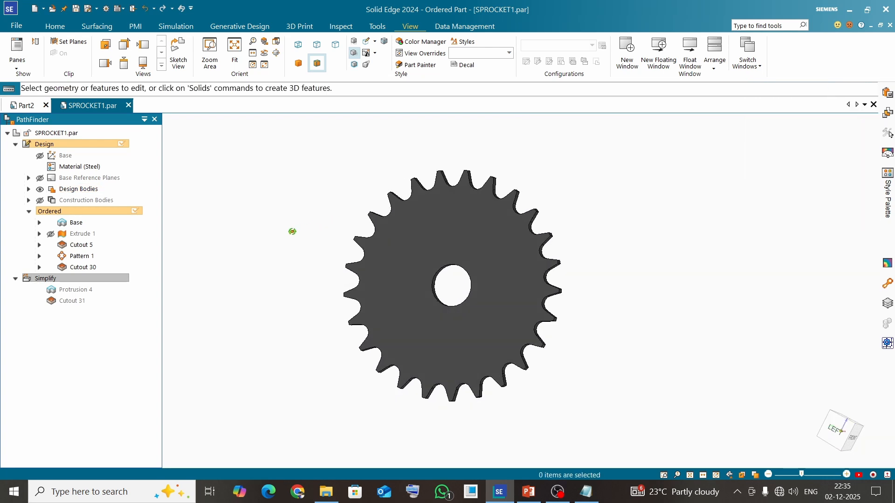
{"action": "scroll", "coordinate": [444, 304], "scroll_direction": "up", "scroll_amount": 2}
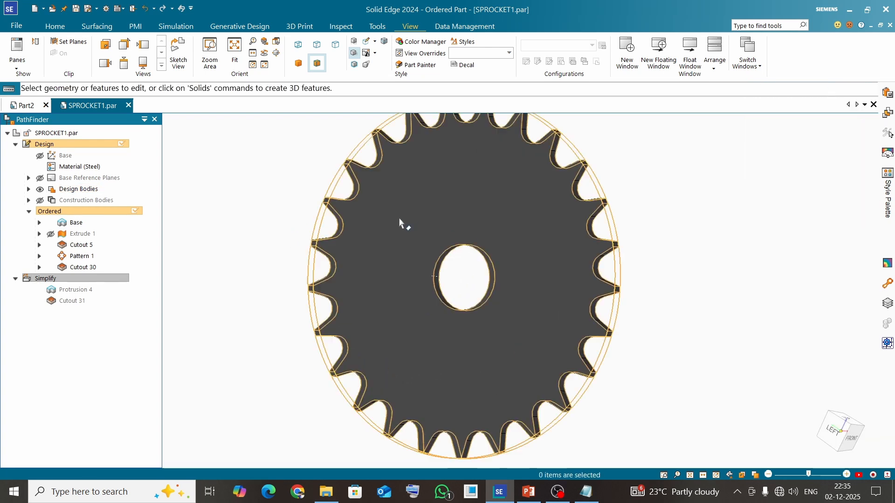
{"action": "scroll", "coordinate": [389, 266], "scroll_direction": "down", "scroll_amount": 2}
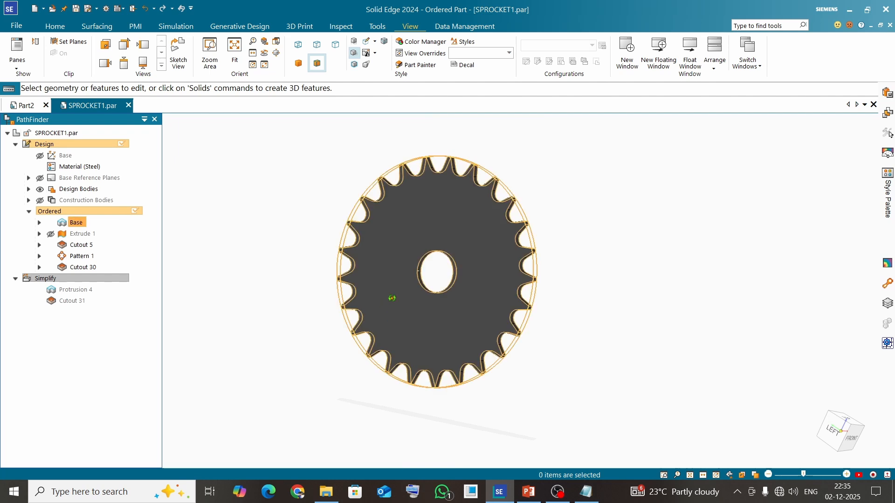
{"action": "middle_click_drag", "start_coordinate": [392, 299], "coordinate": [419, 272]}
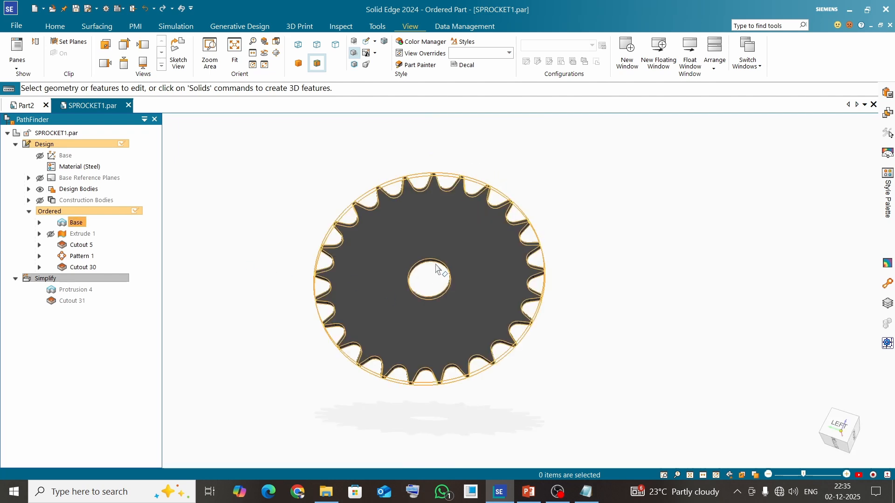
{"action": "left_click", "coordinate": [39, 267]}
{"action": "left_click", "coordinate": [78, 279]}
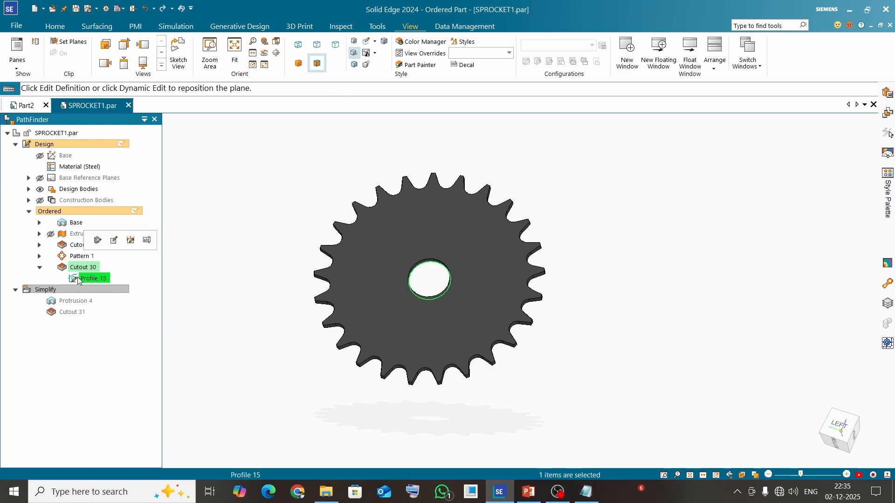
{"action": "left_click", "coordinate": [114, 241]}
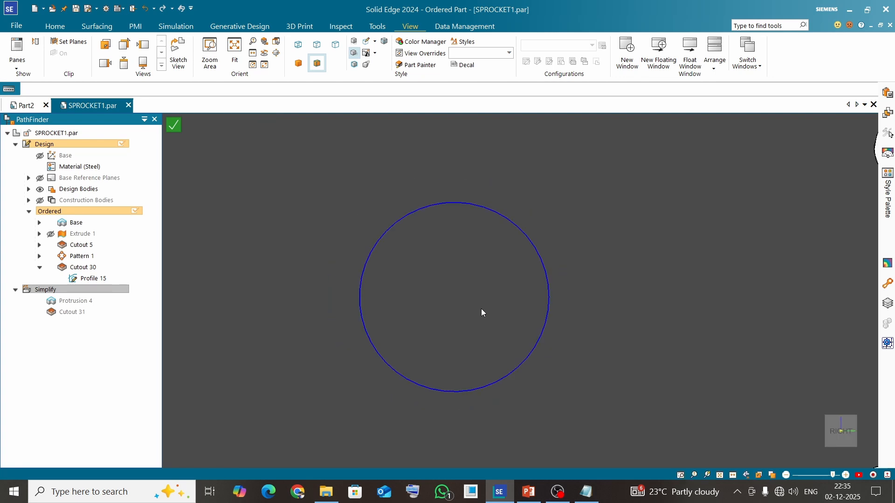
{"action": "scroll", "coordinate": [483, 312], "scroll_direction": "down", "scroll_amount": 1}
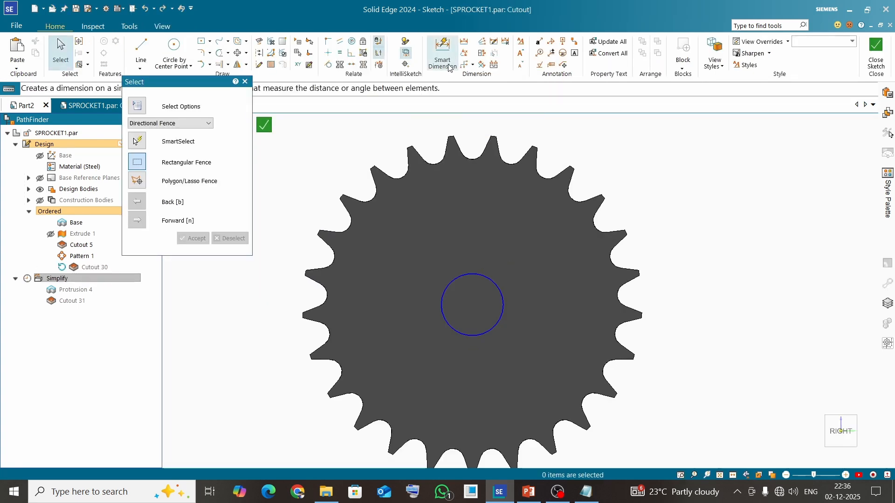
Step: Add a 40 mm diameter dimension to the bore circle with Smart Dimension, then close the sketch and finish the cutout
{"action": "left_click", "coordinate": [442, 53]}
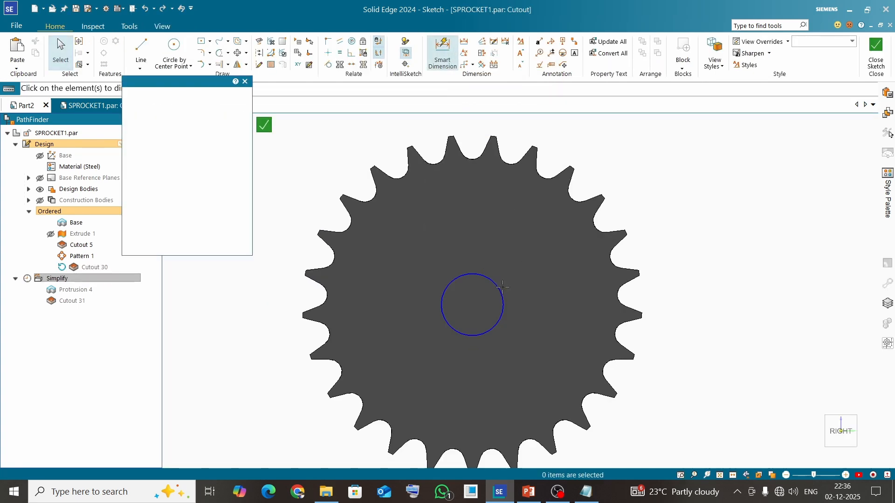
{"action": "left_click", "coordinate": [499, 288]}
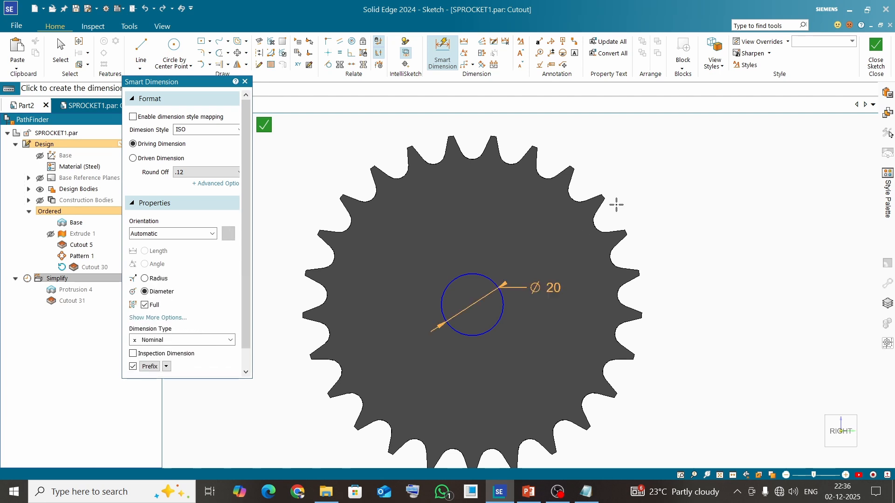
{"action": "left_click", "coordinate": [634, 196]}
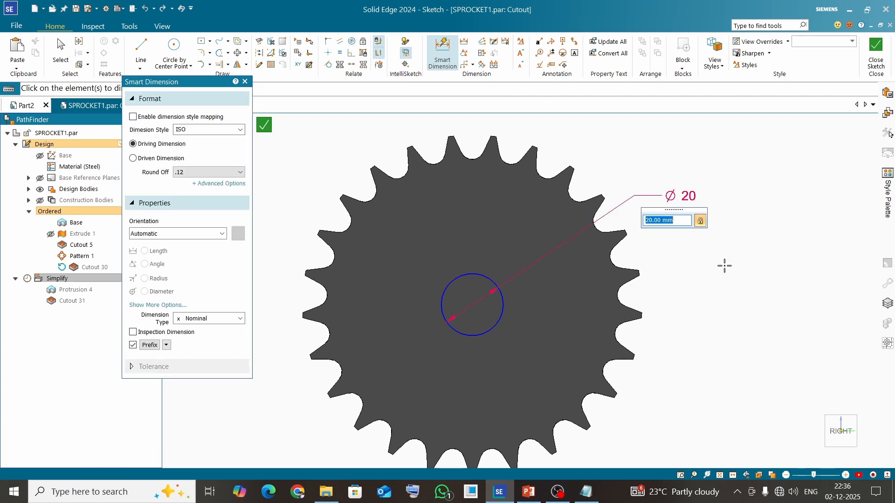
{"action": "type", "text": "4"}
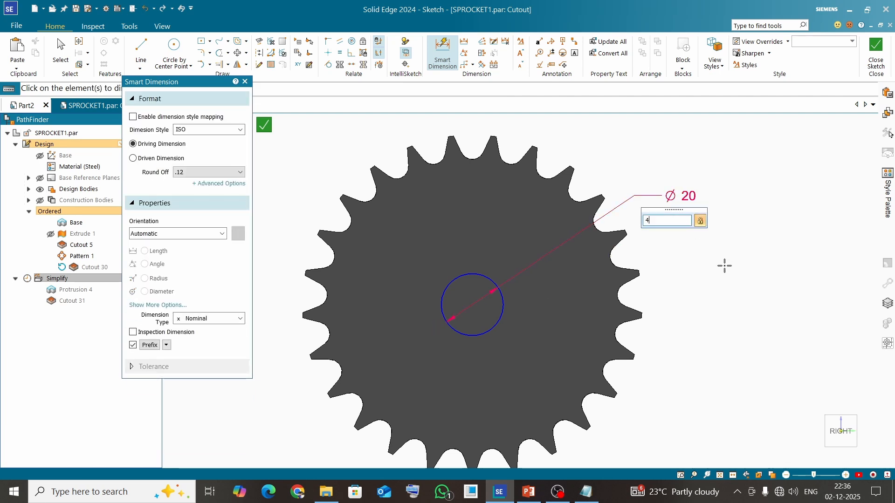
{"action": "type", "text": "0"}
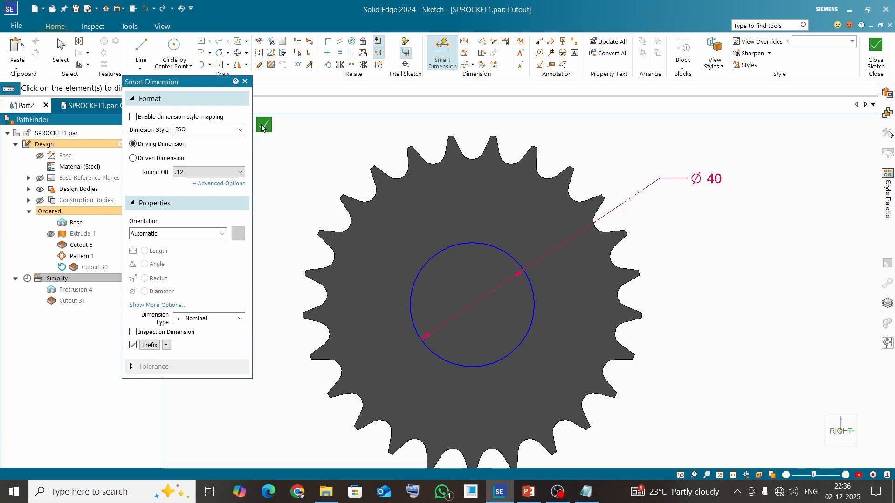
{"action": "left_click", "coordinate": [263, 125]}
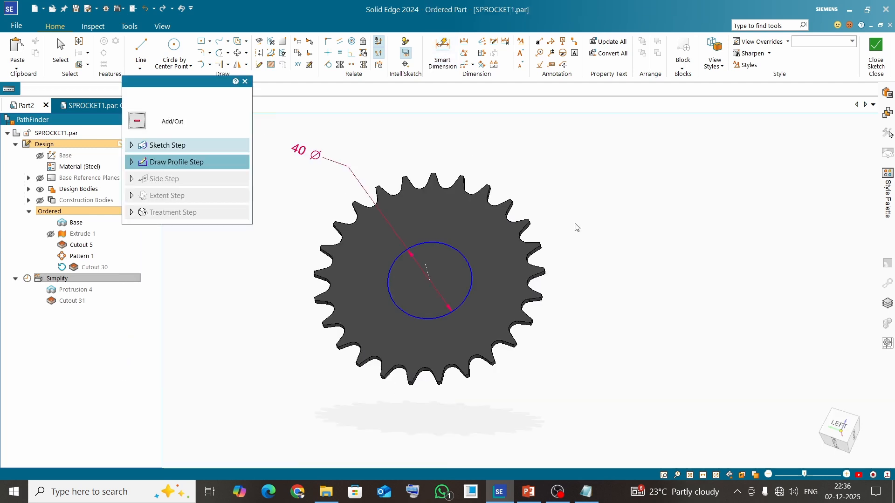
{"action": "left_click", "coordinate": [230, 97]}
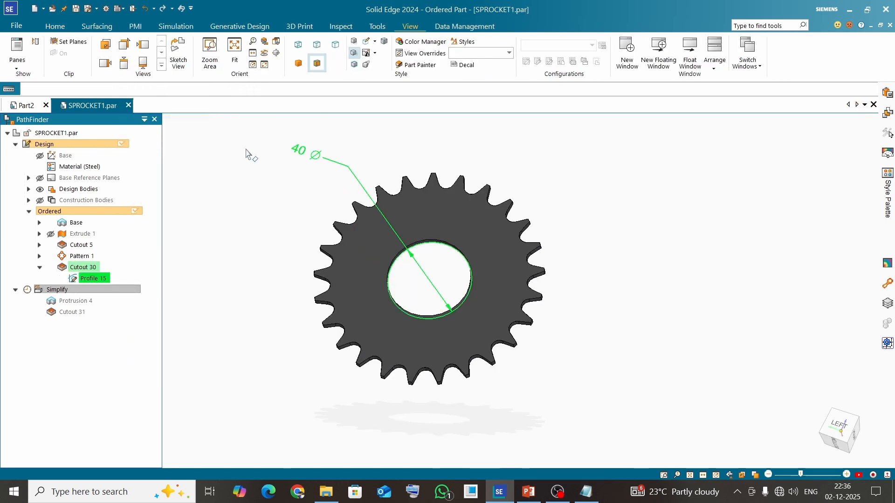
Step: Open Profile 12 of Cutout 5, the gap between the sprocket teeth, for editing
{"action": "middle_click_drag", "start_coordinate": [360, 206], "coordinate": [378, 246]}
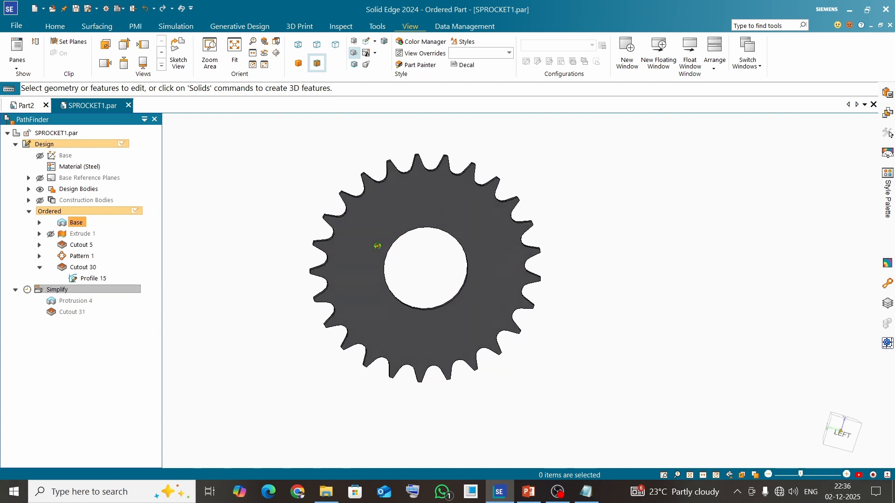
{"action": "scroll", "coordinate": [417, 175], "scroll_direction": "up", "scroll_amount": 3}
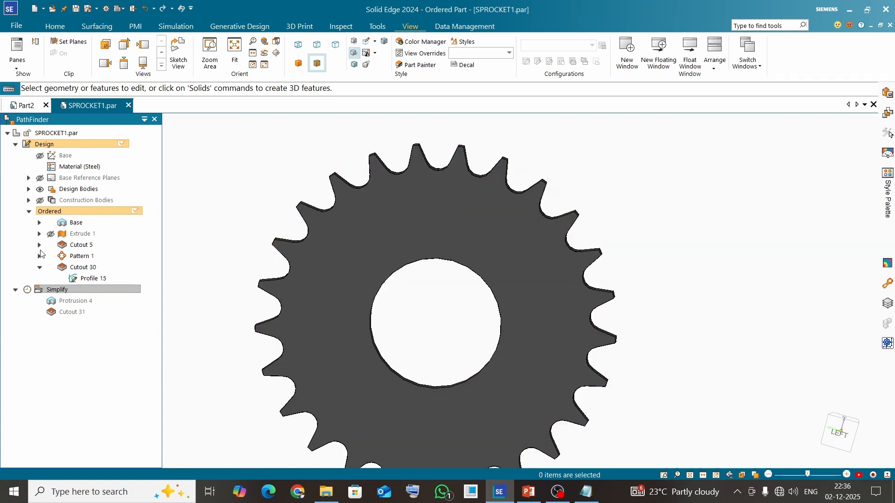
{"action": "left_click", "coordinate": [40, 245]}
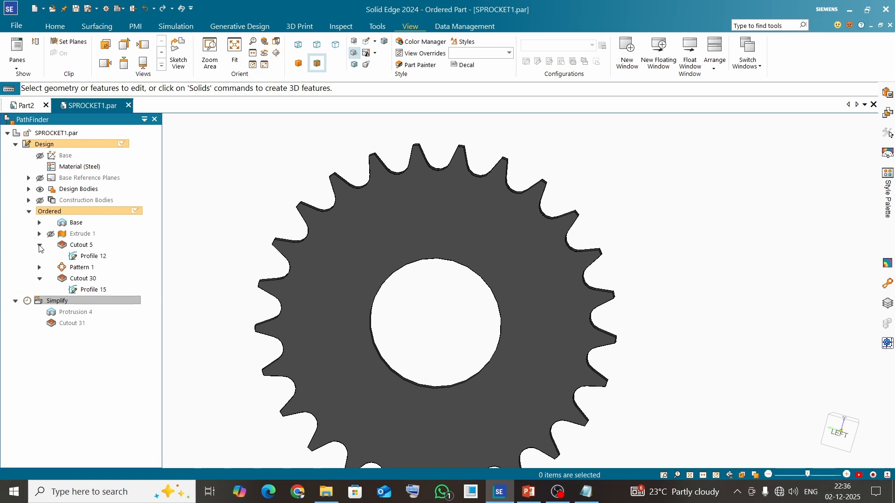
{"action": "left_click", "coordinate": [82, 256]}
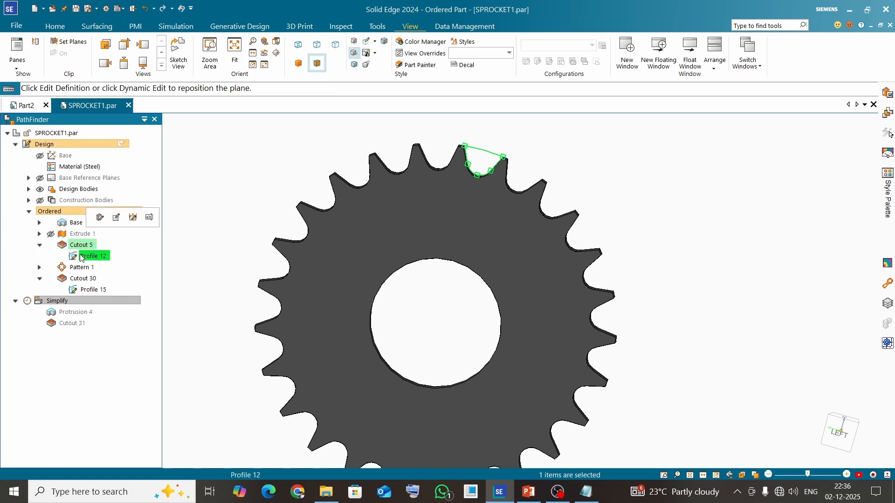
{"action": "left_click", "coordinate": [117, 218]}
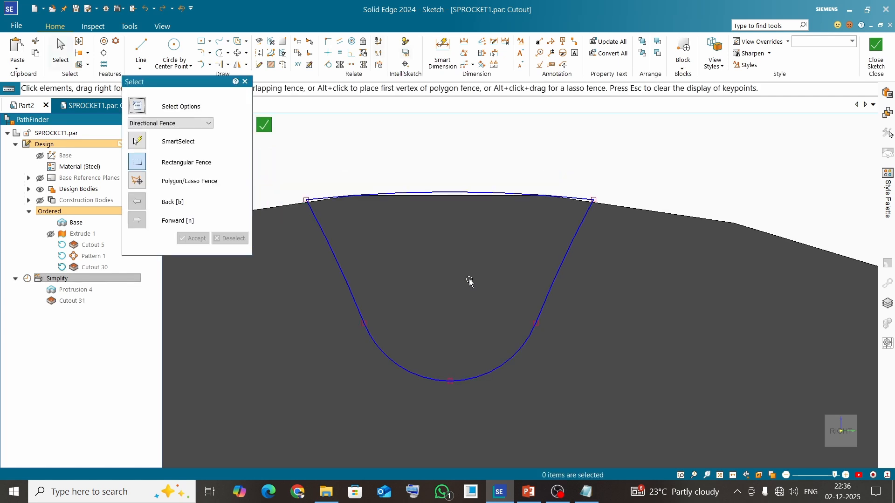
{"action": "scroll", "coordinate": [469, 278], "scroll_direction": "down", "scroll_amount": 10}
{"action": "scroll", "coordinate": [469, 282], "scroll_direction": "up", "scroll_amount": 8}
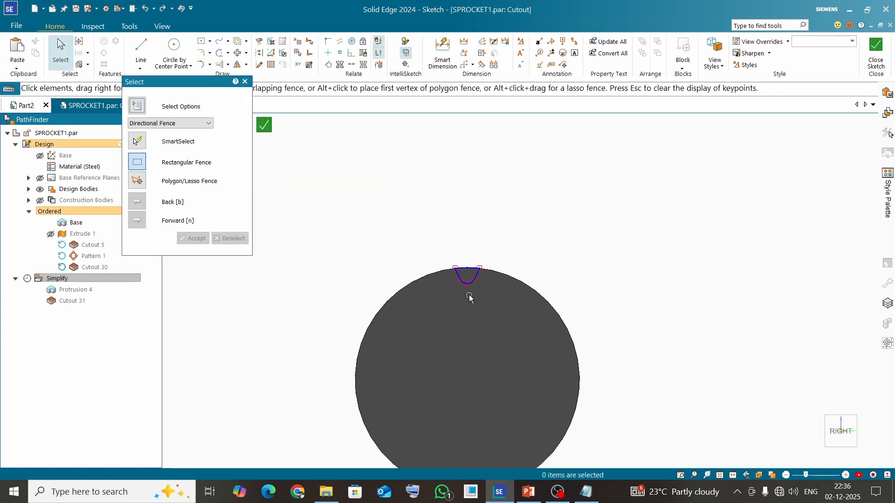
{"action": "left_click", "coordinate": [443, 53]}
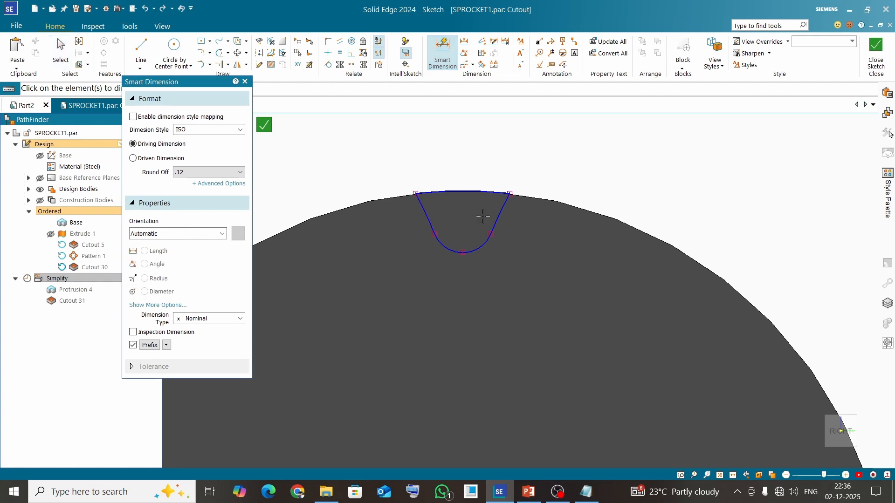
{"action": "left_click", "coordinate": [495, 215]}
{"action": "left_click", "coordinate": [427, 215]}
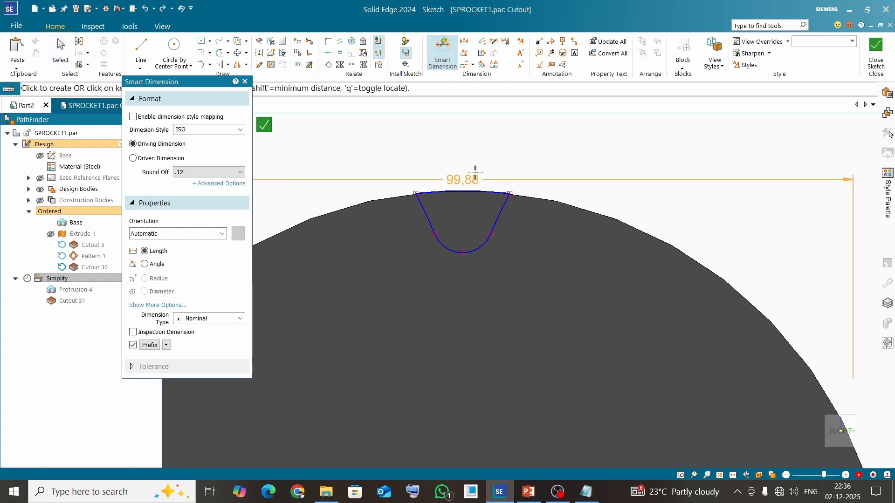
{"action": "key", "text": "Escape"}
Step: Close the tooth-gap profile sketch and finish the Cutout 5 feature
{"action": "scroll", "coordinate": [512, 168], "scroll_direction": "down", "scroll_amount": 5}
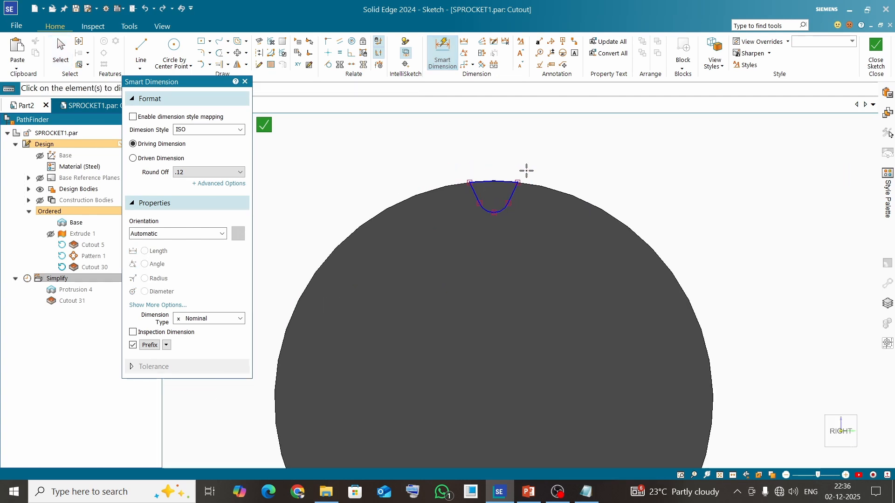
{"action": "left_click", "coordinate": [880, 55]}
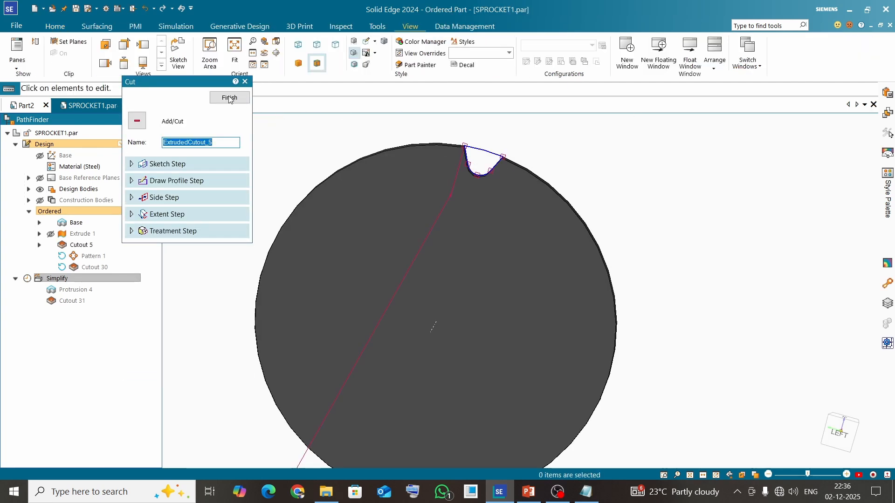
{"action": "left_click", "coordinate": [230, 98]}
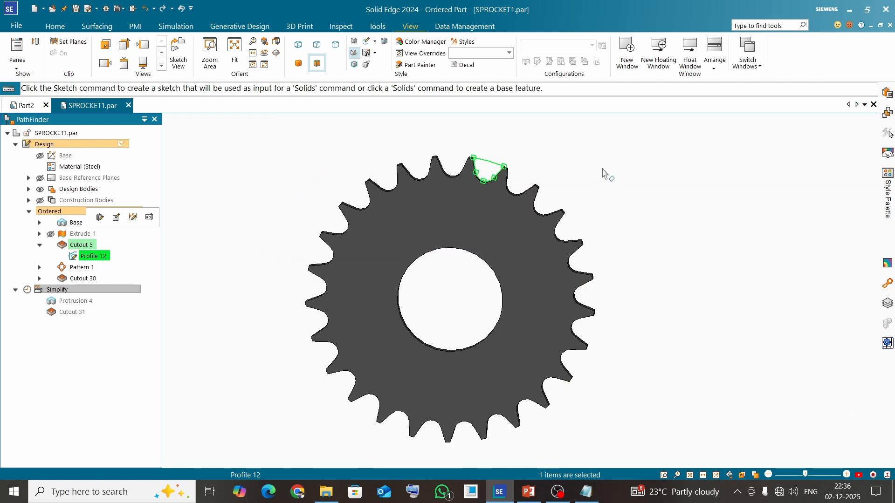